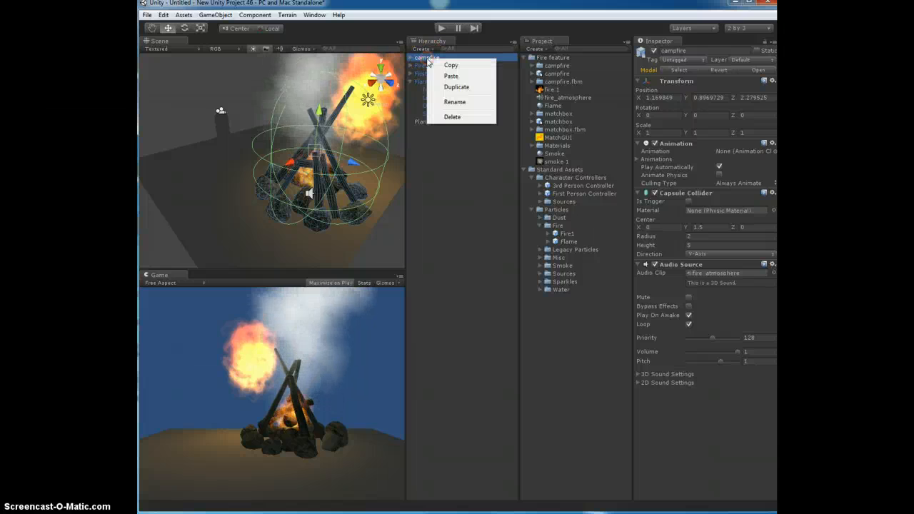
click(408, 9)
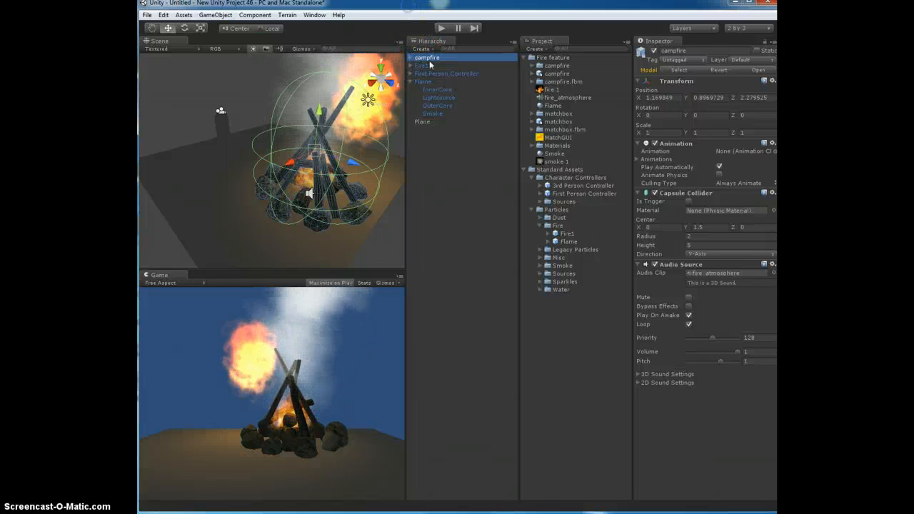
click(183, 15)
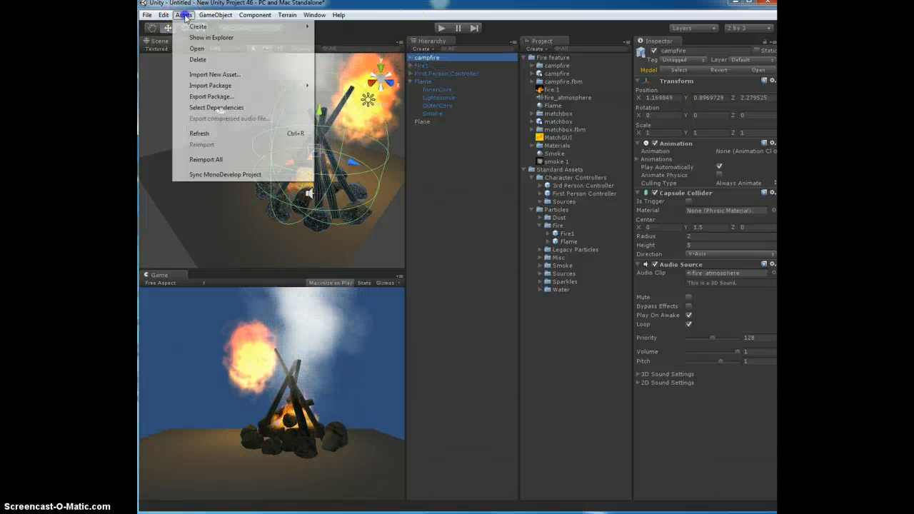
click(215, 96)
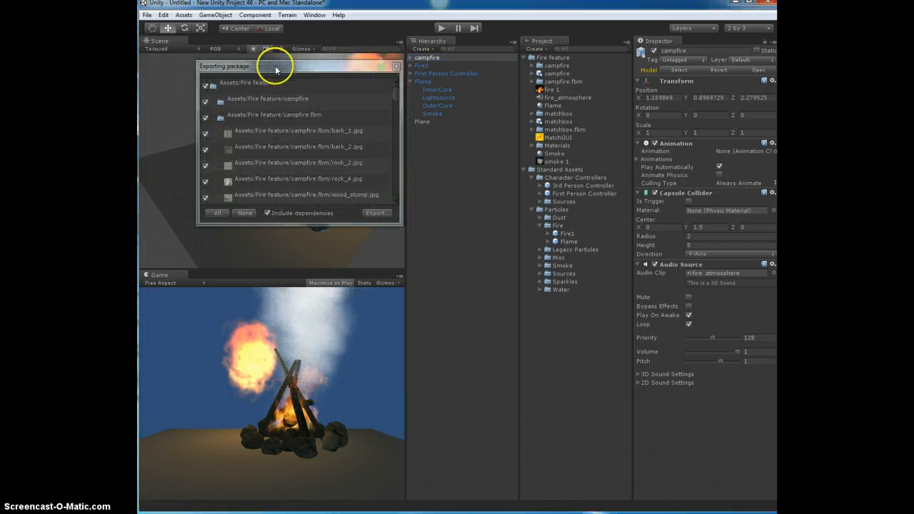
mouse_move(394, 93)
mouse_down()
mouse_move(390, 196)
mouse_move(390, 95)
mouse_up()
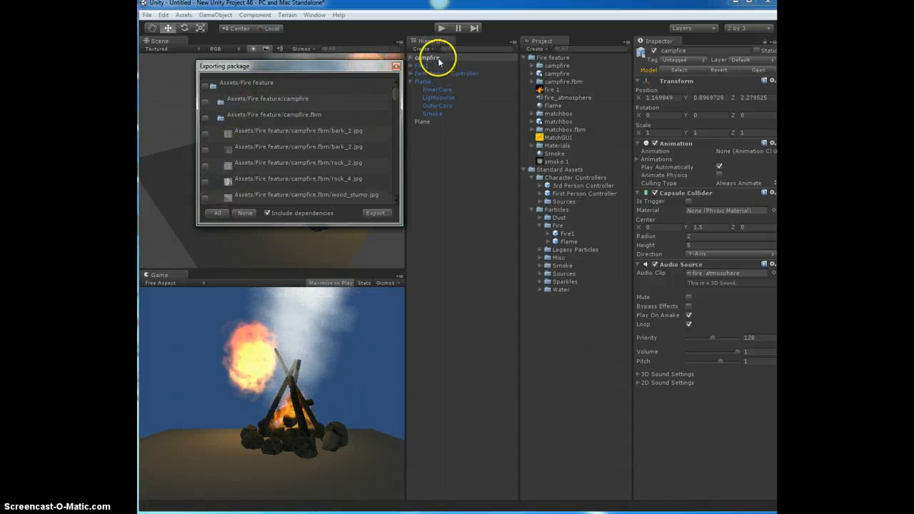
mouse_move(393, 93)
mouse_down()
mouse_move(384, 200)
mouse_move(392, 84)
mouse_up()
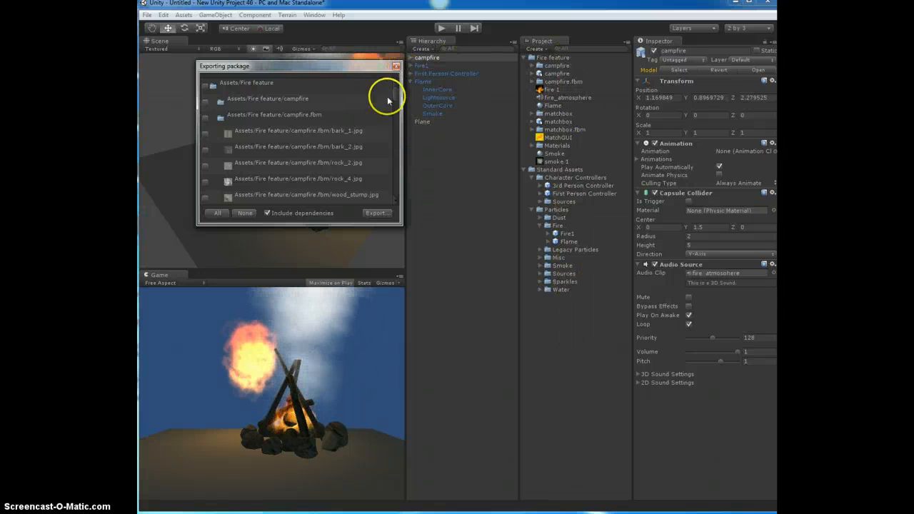
click(395, 66)
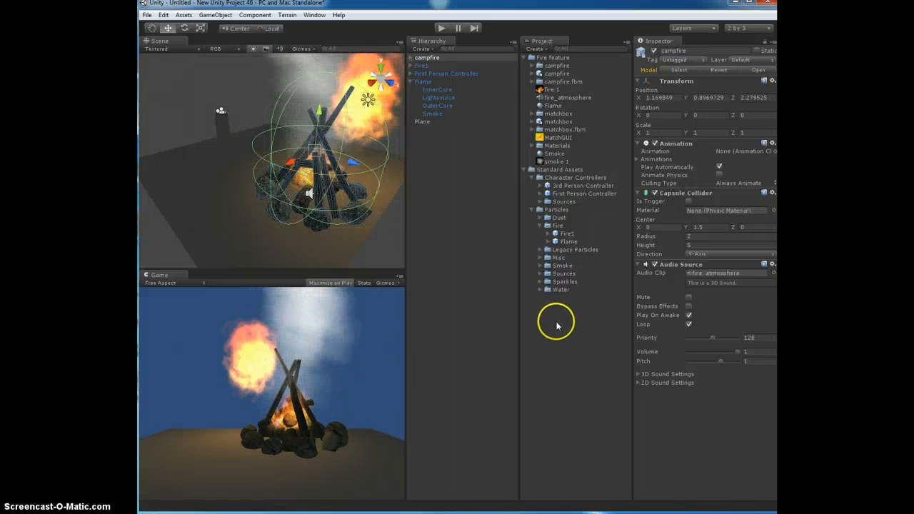
Create a prefab named myCampfire in the project assets and fill it with the campfire object from the scene hierarchy
right_click(560, 345)
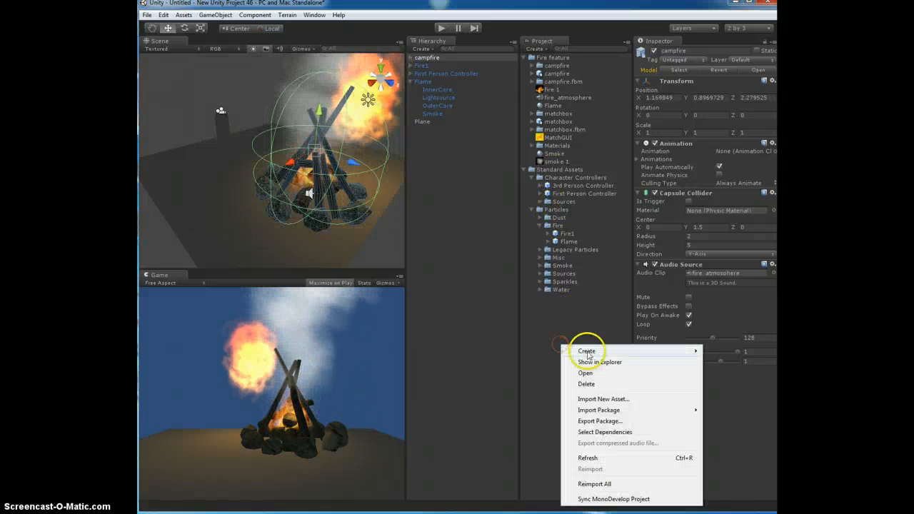
mouse_move(586, 351)
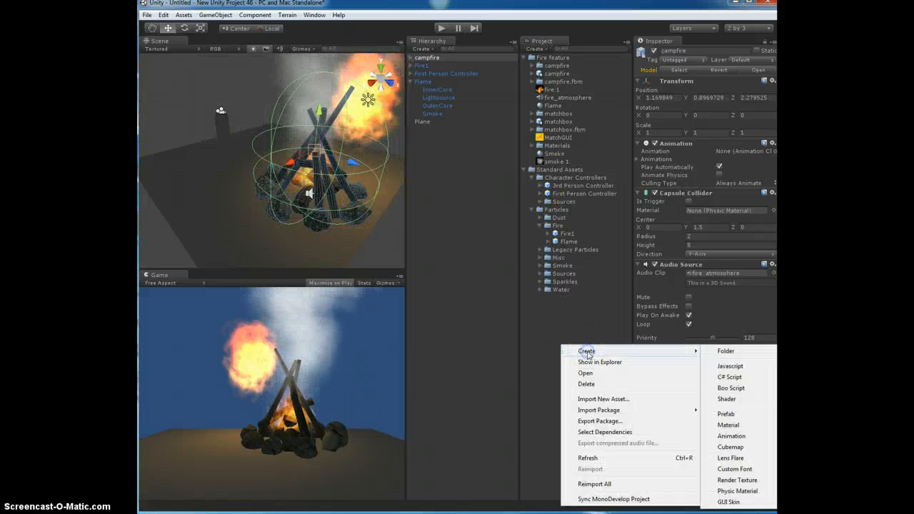
click(727, 414)
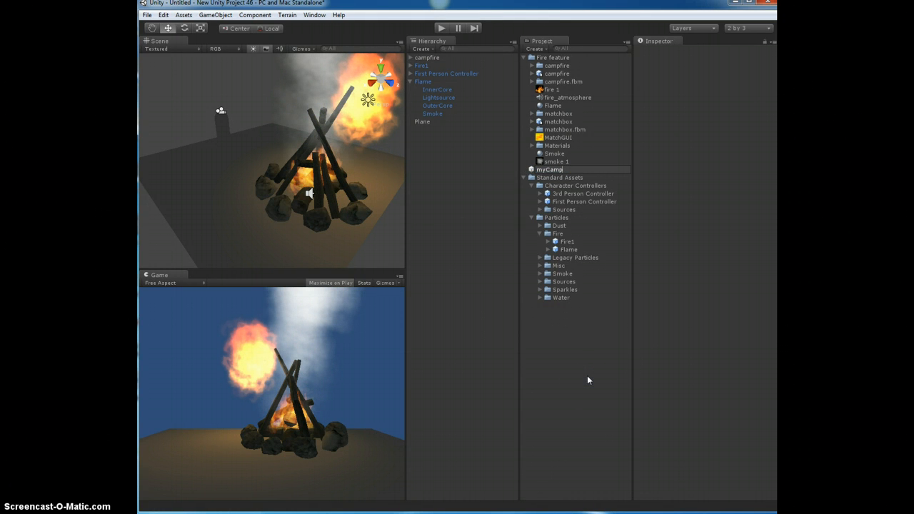
text(myCampfire)
key(Return)
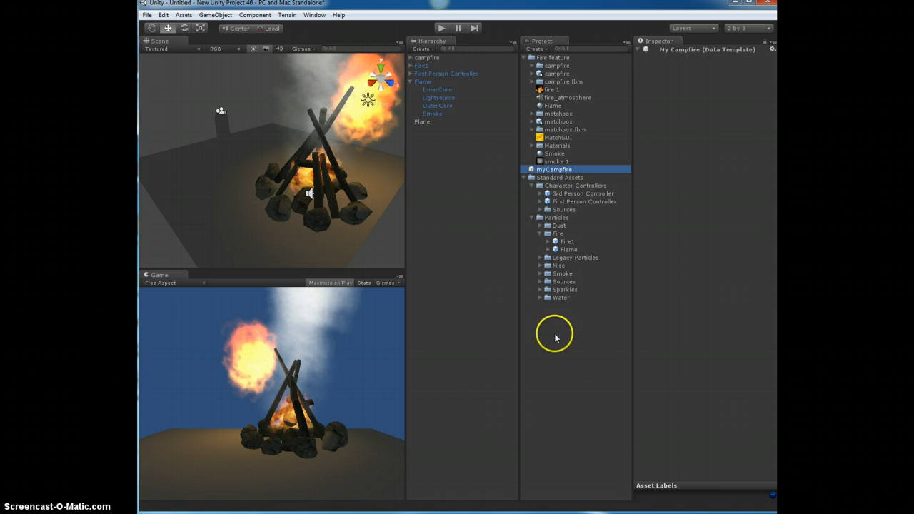
drag(431, 64, 555, 172)
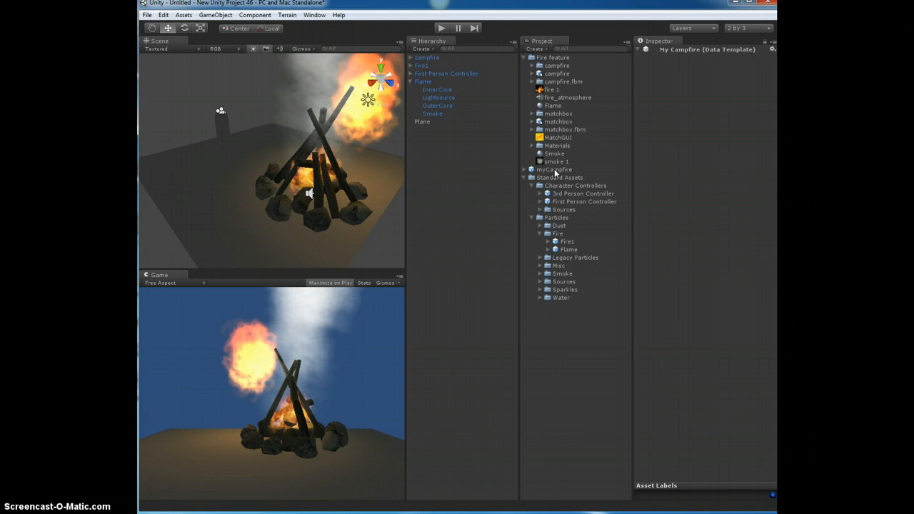
Export only the myCampfire prefab as a Unity package named badCampfire in the Documents library, and close the folder window
right_click(551, 172)
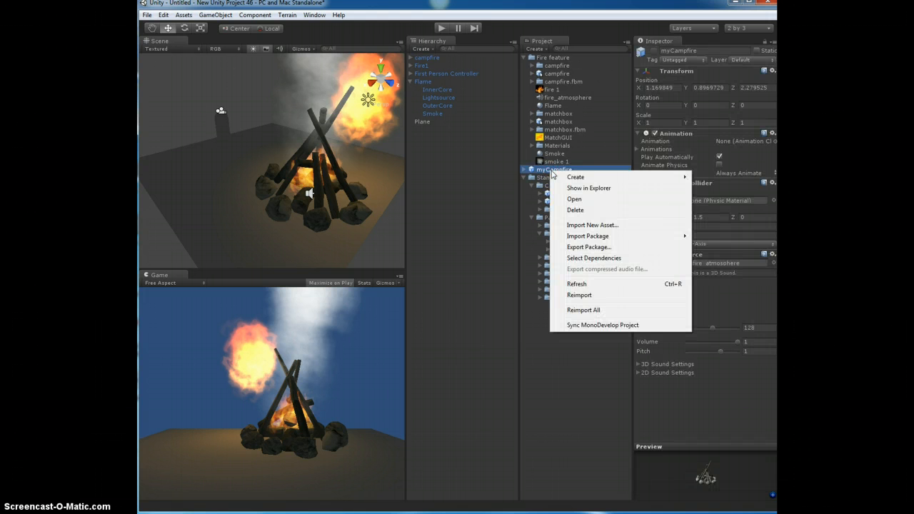
click(598, 247)
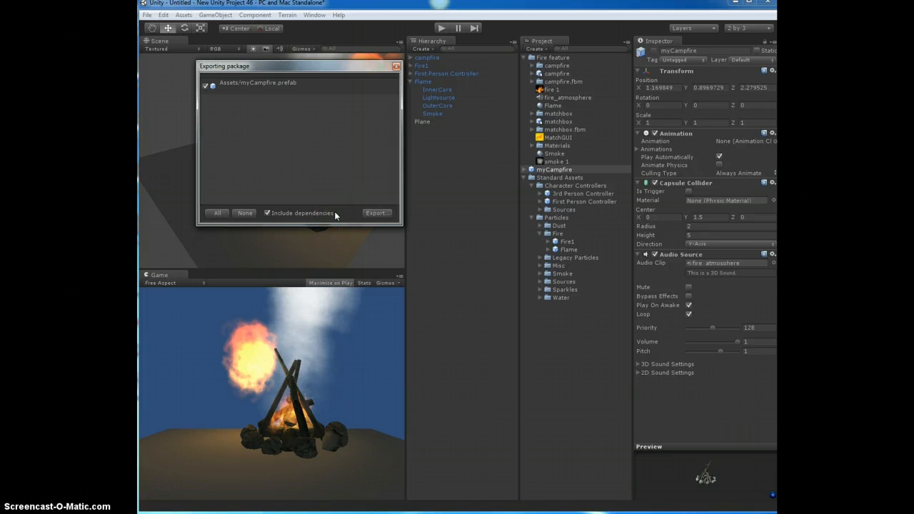
click(377, 213)
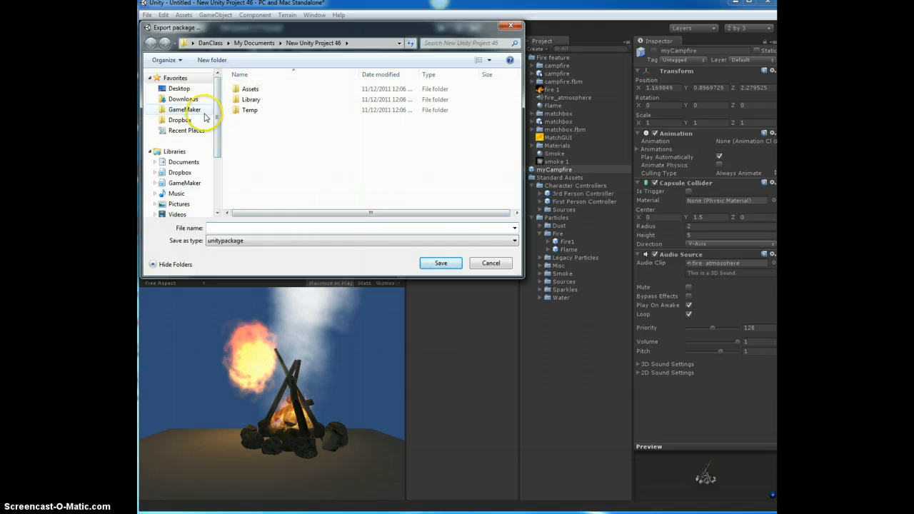
click(185, 162)
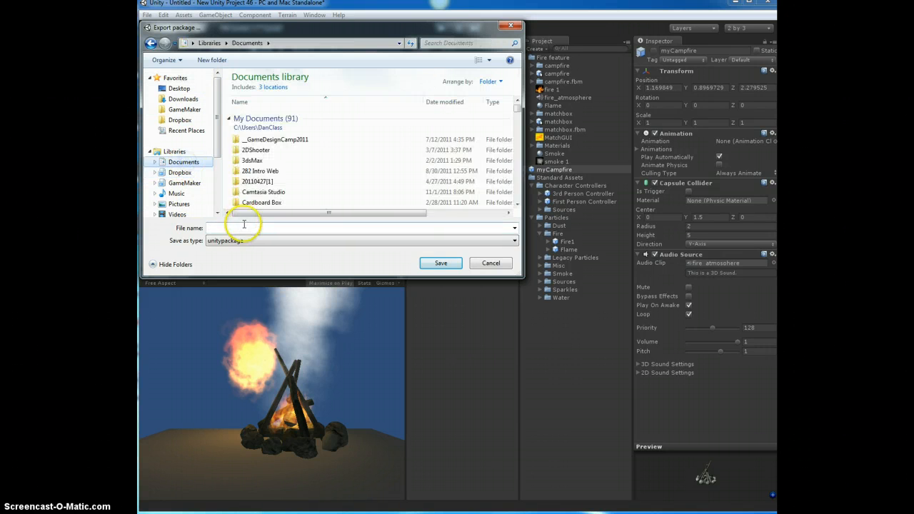
click(242, 227)
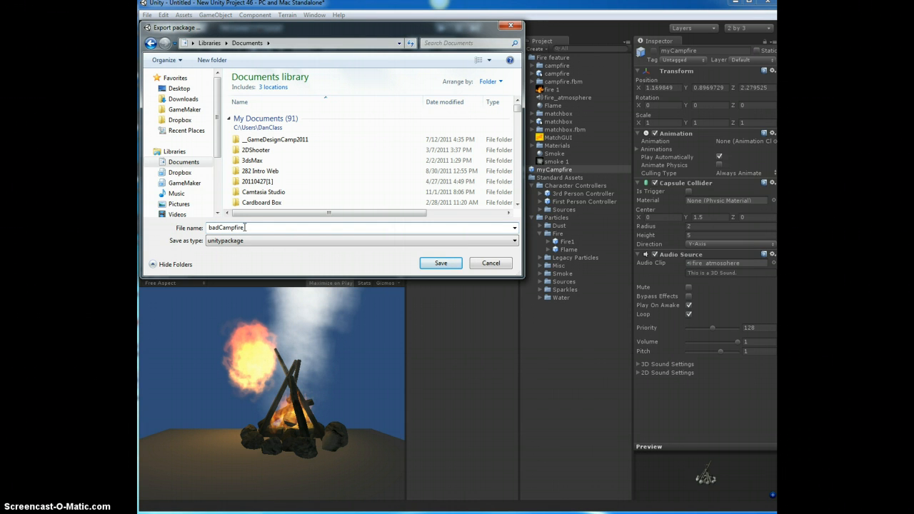
key(Return)
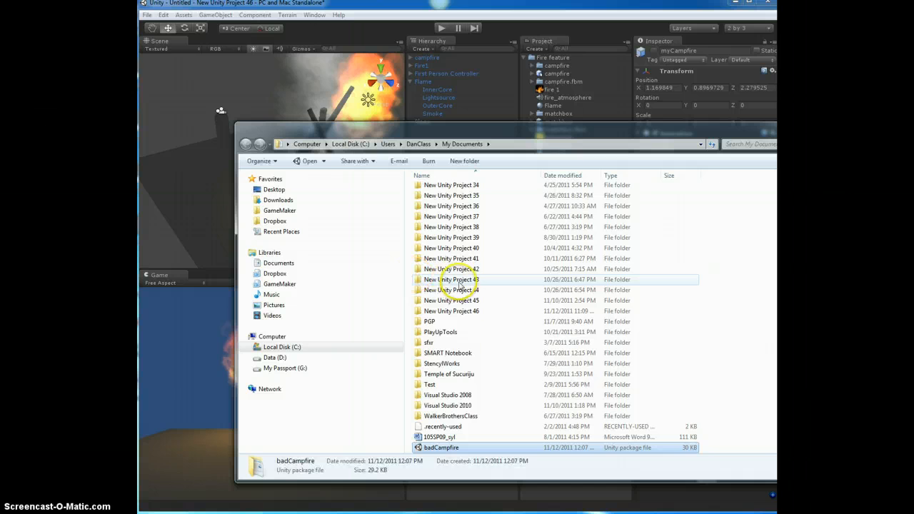
drag(707, 136, 635, 94)
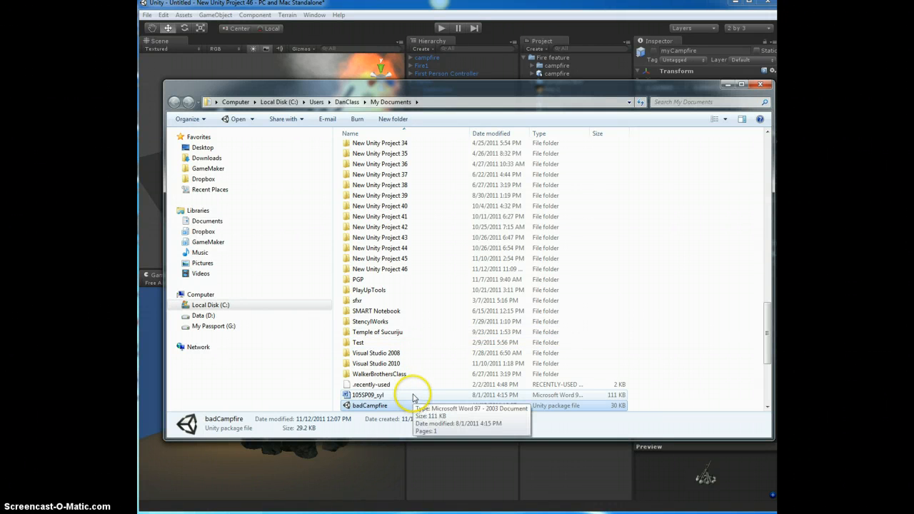
click(759, 86)
Try to import the badCampfire custom package from the Documents library into the current project
click(183, 15)
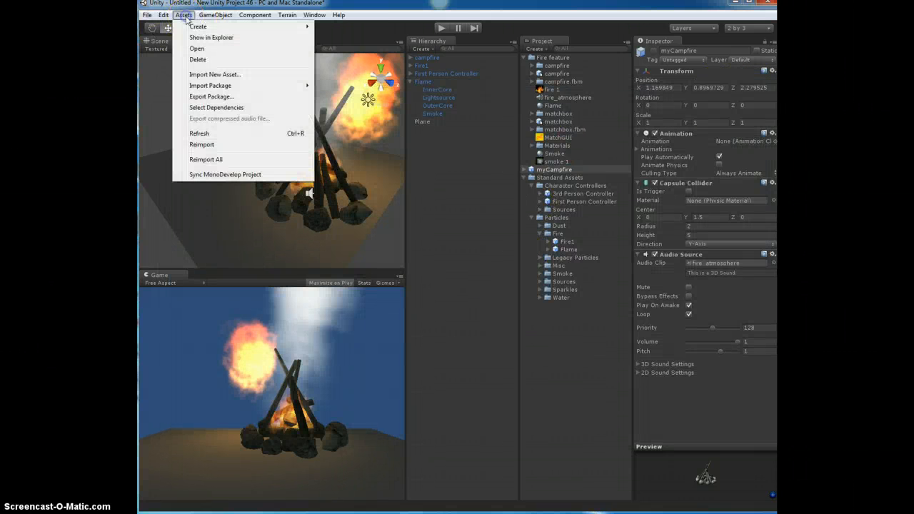
mouse_move(216, 88)
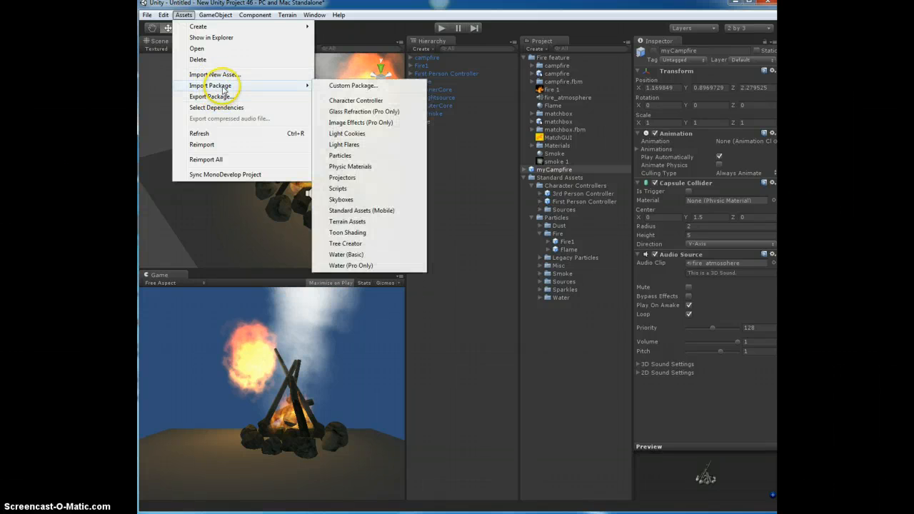
click(333, 87)
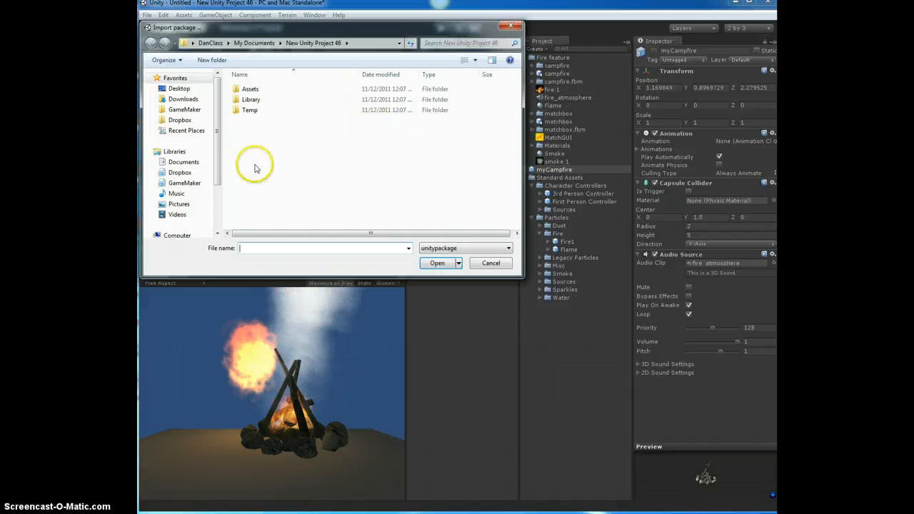
click(183, 162)
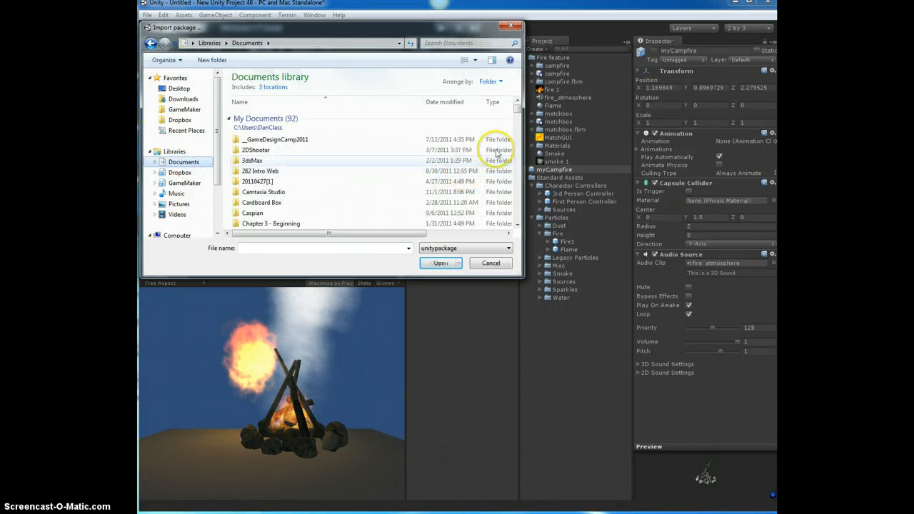
drag(517, 109, 513, 188)
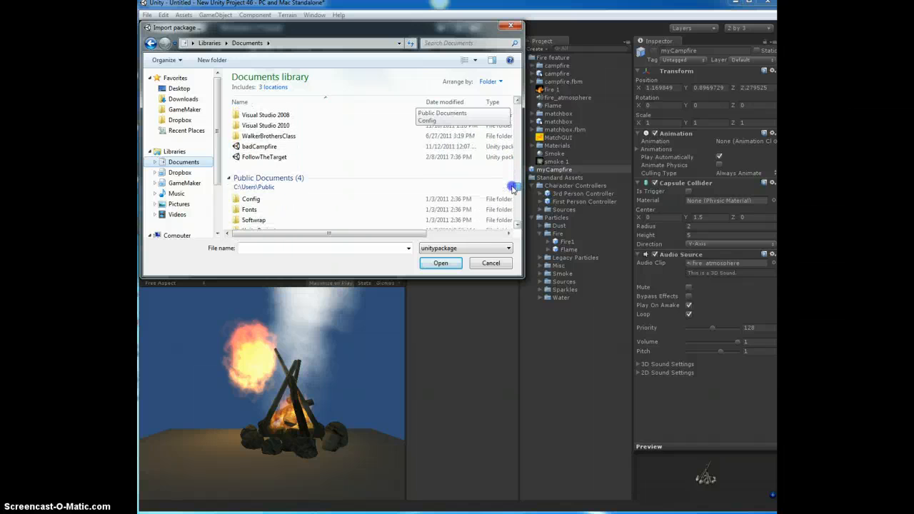
click(264, 146)
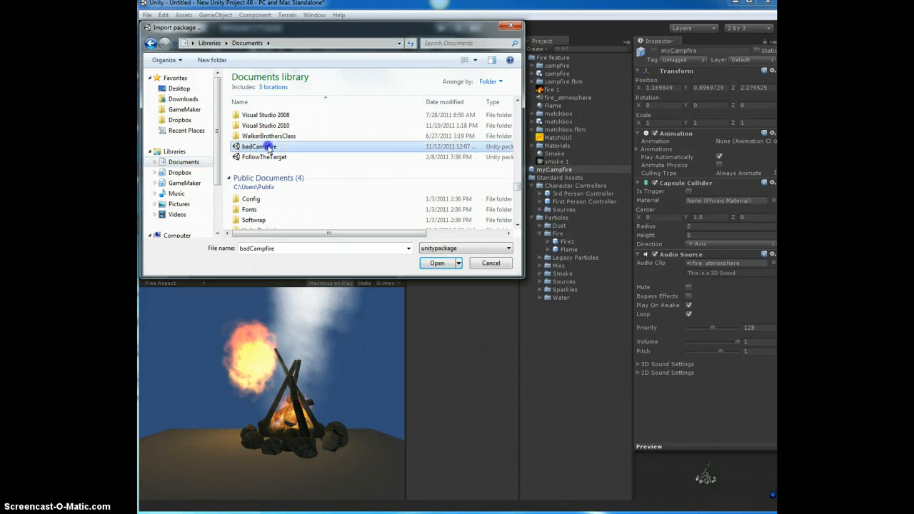
click(435, 264)
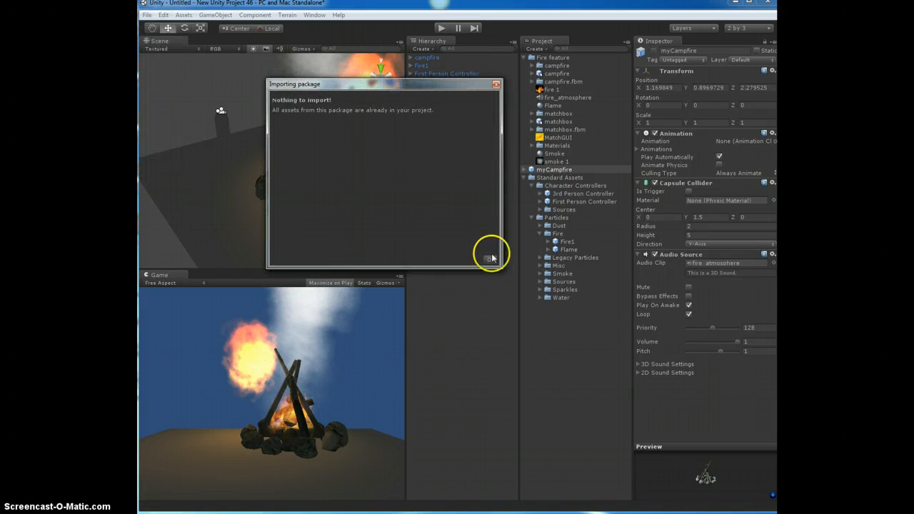
click(492, 257)
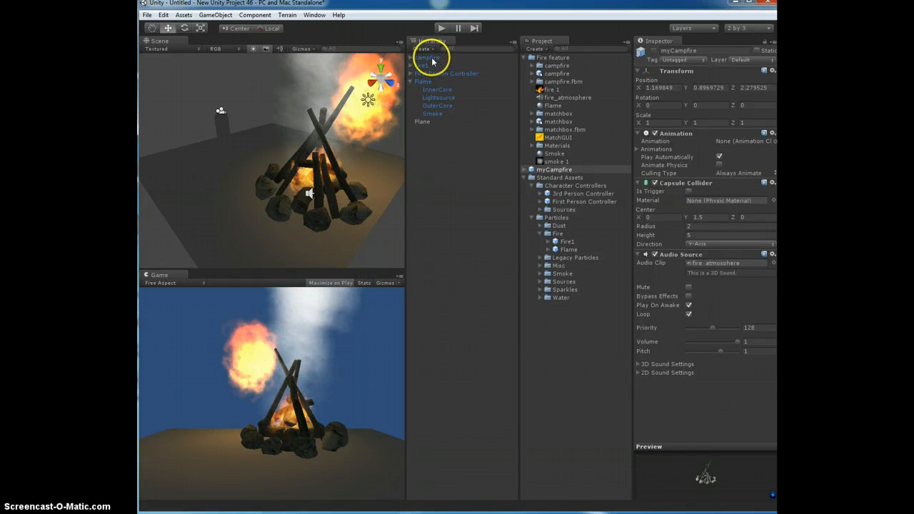
Select the myCampfire prefab together with all of its dependencies in the project assets
click(562, 170)
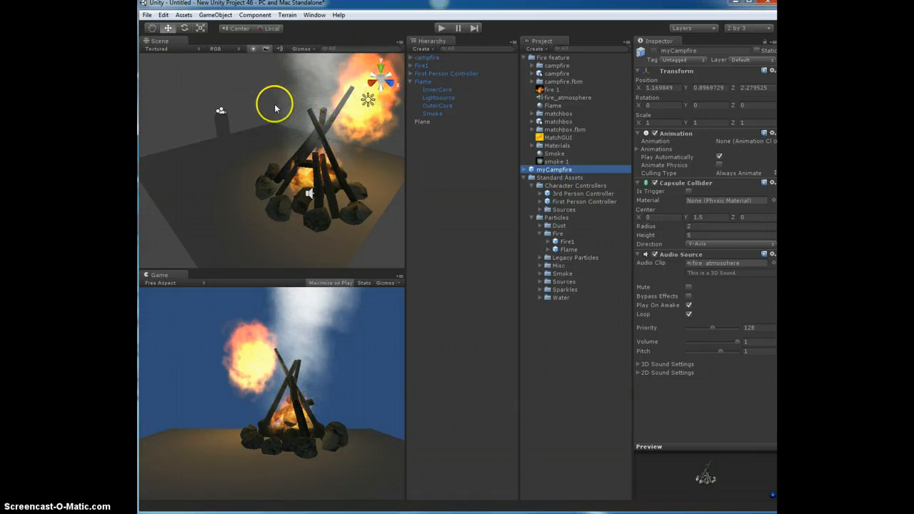
click(185, 16)
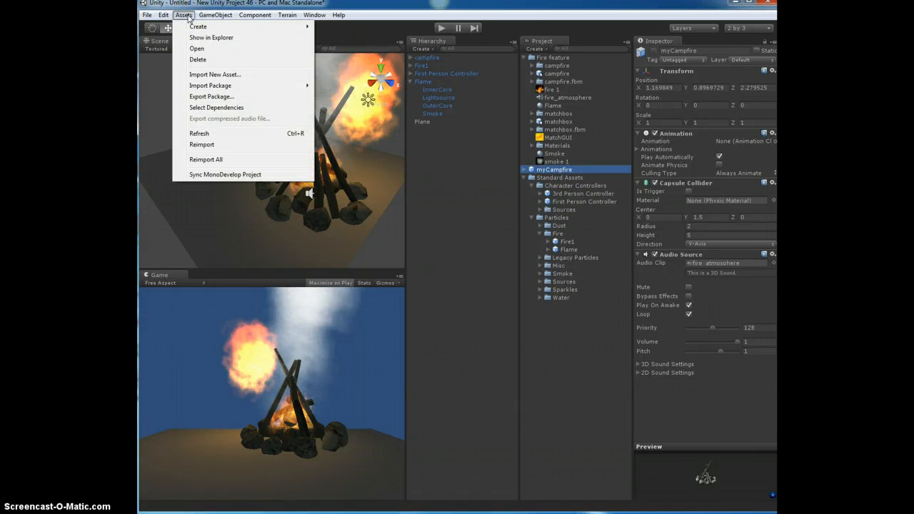
click(225, 109)
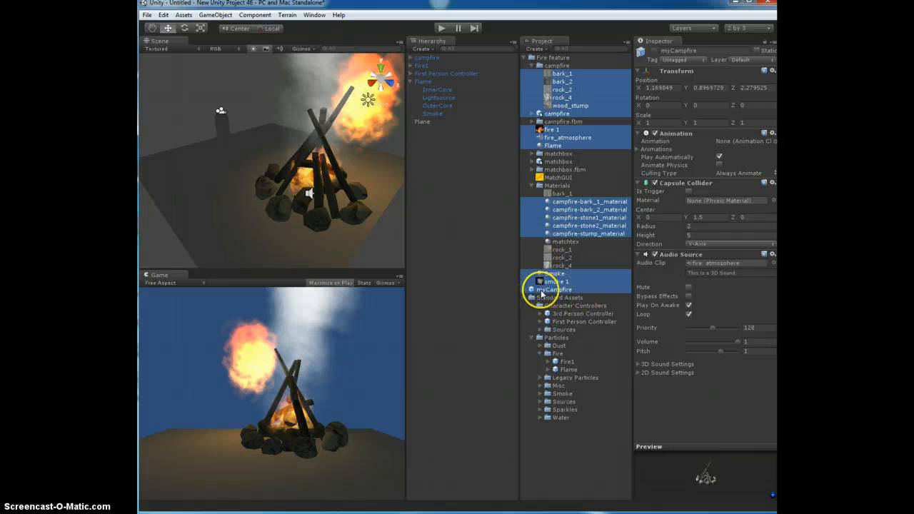
Export the selected campfire assets with dependencies included as a Unity package named goodCampfire in the Documents library, and close the folder window
click(182, 16)
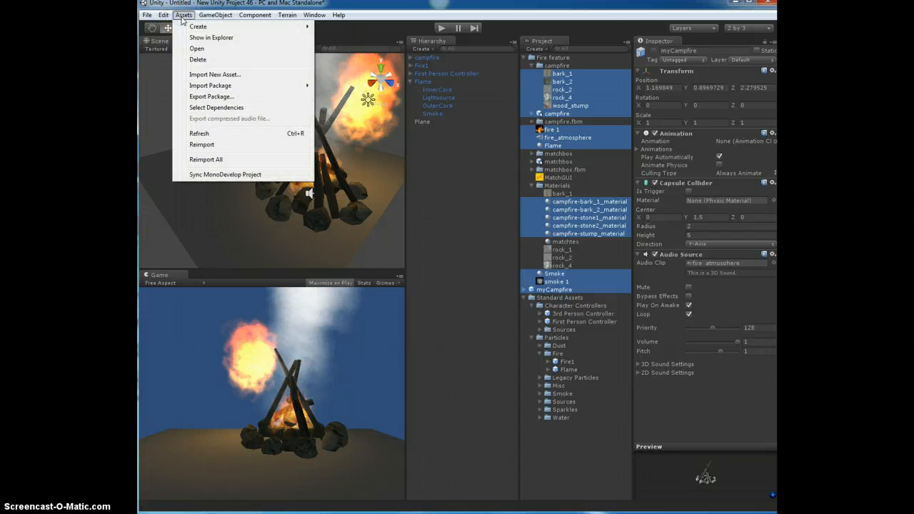
click(211, 97)
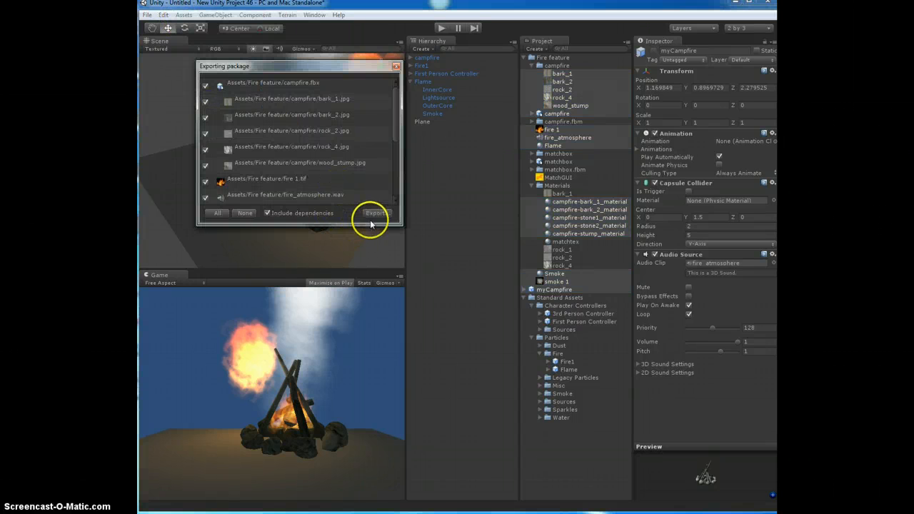
drag(400, 114, 393, 87)
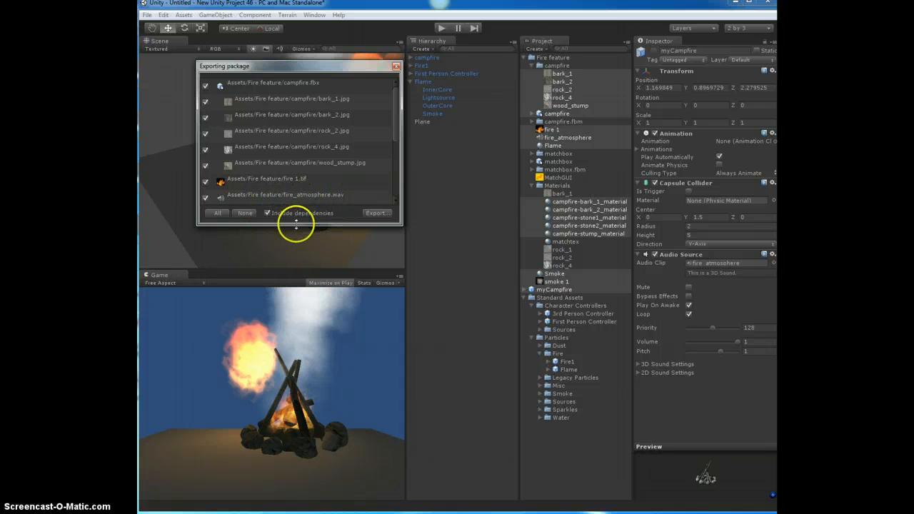
click(371, 215)
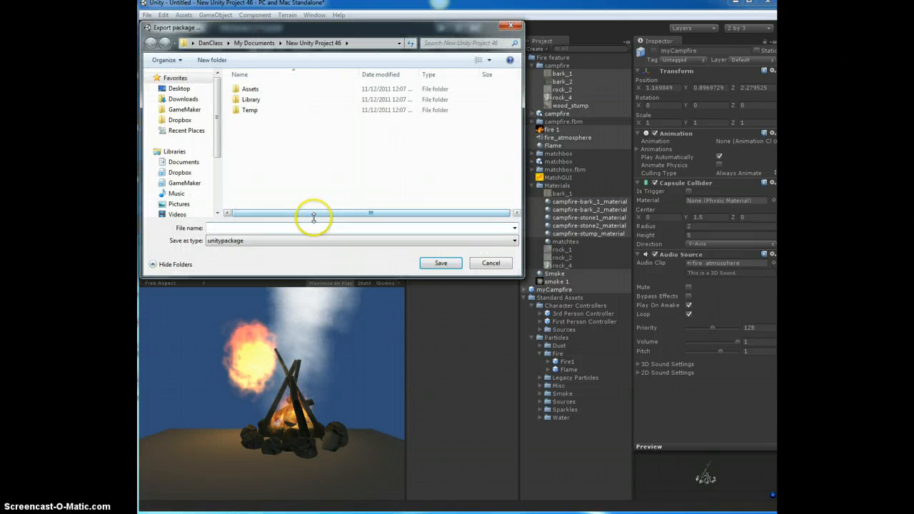
click(183, 161)
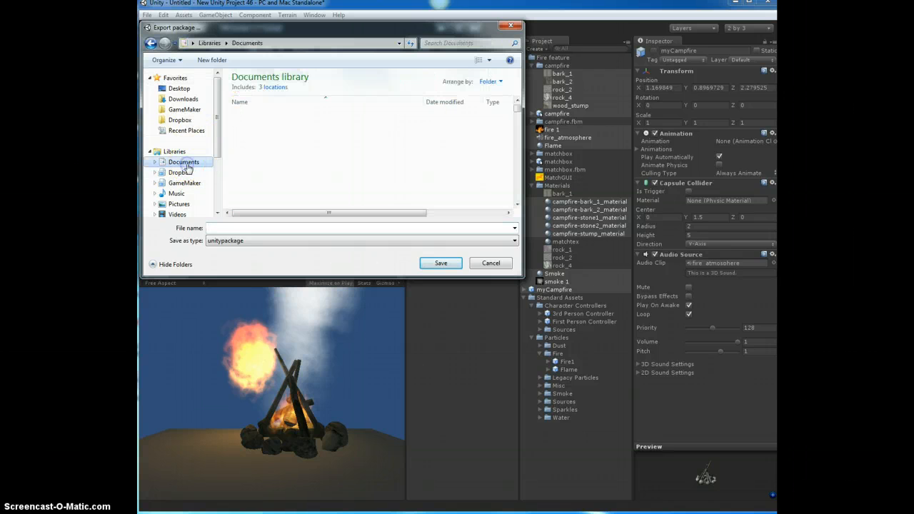
click(223, 227)
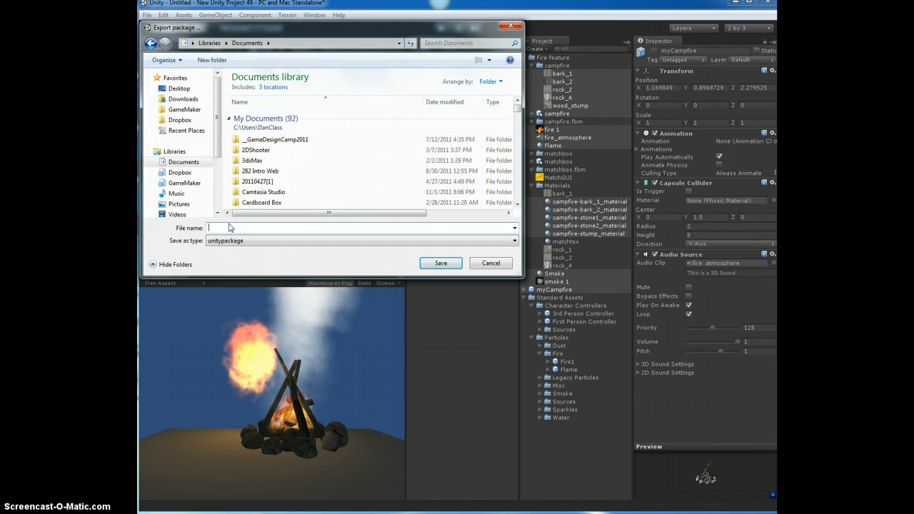
text(goodCampfire)
key(Return)
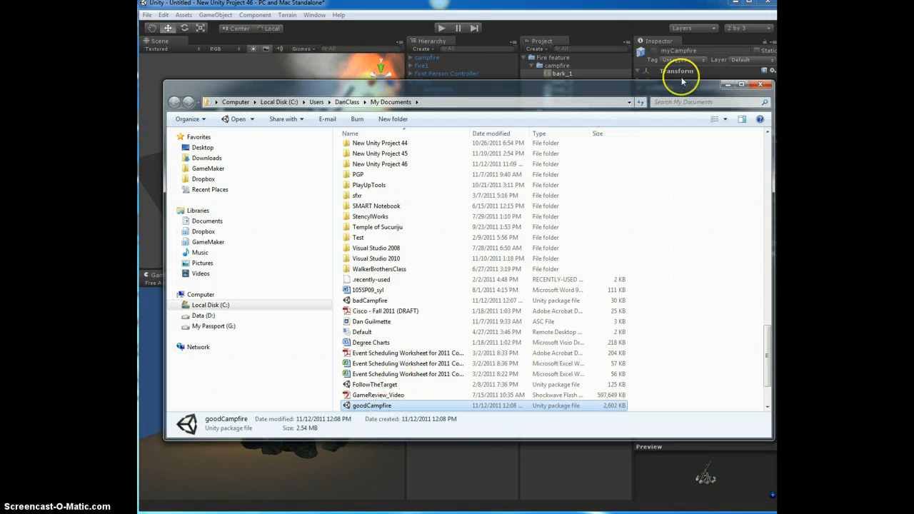
click(760, 84)
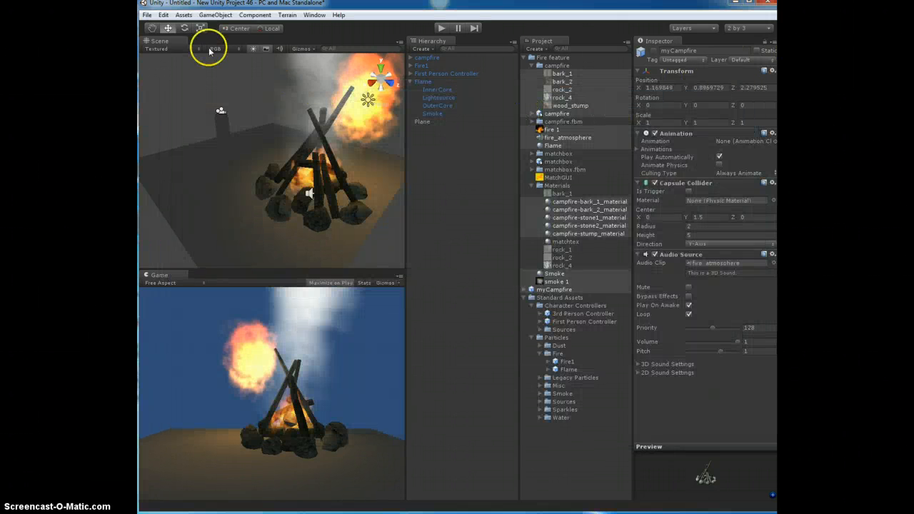
Create a new project named New Unity Project 47 in Documents without any standard packages, discarding the unsaved scene changes
click(147, 15)
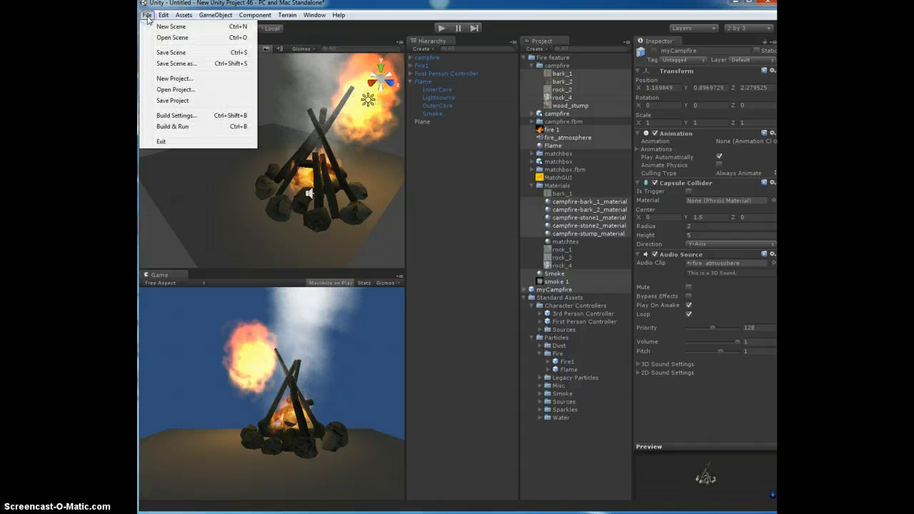
click(181, 78)
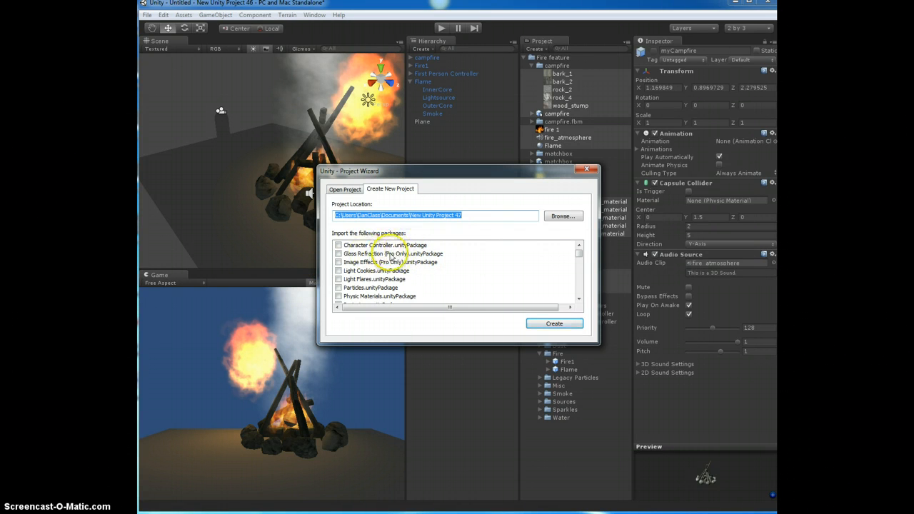
click(555, 323)
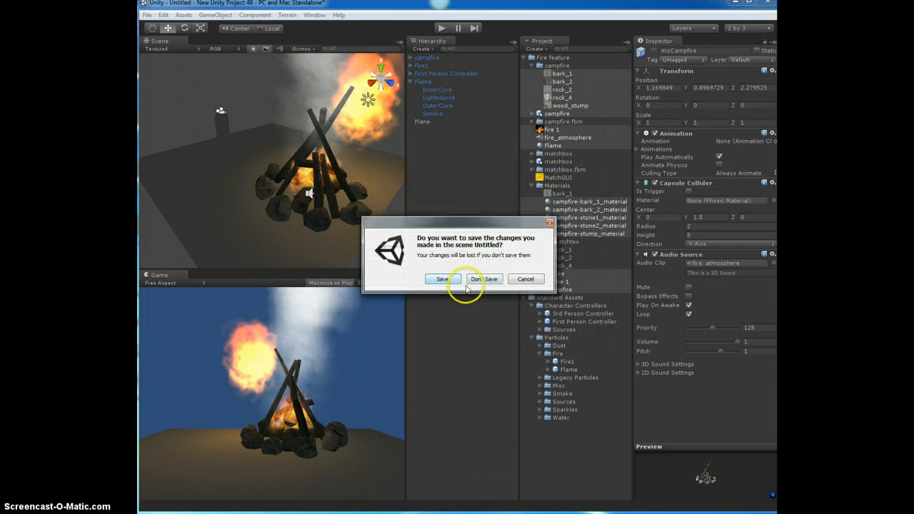
click(485, 280)
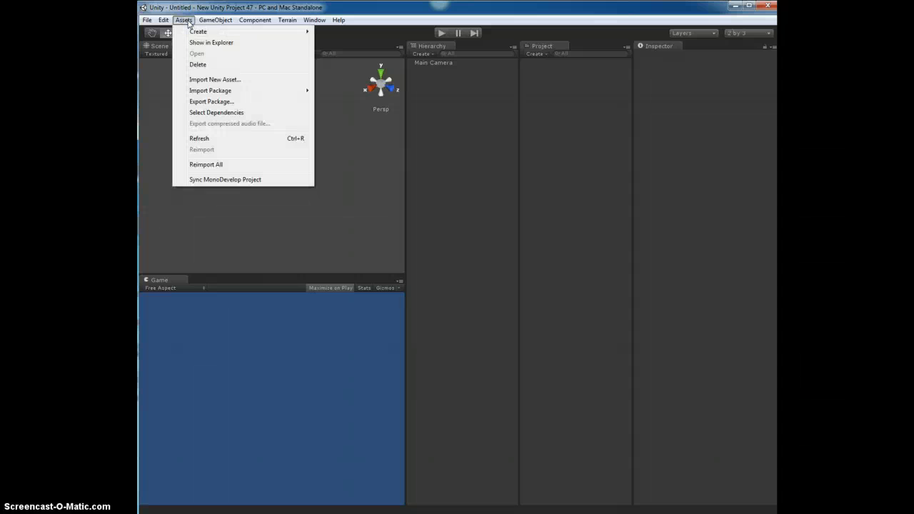
Import the badCampfire custom package from the Documents library into the new project
mouse_move(302, 92)
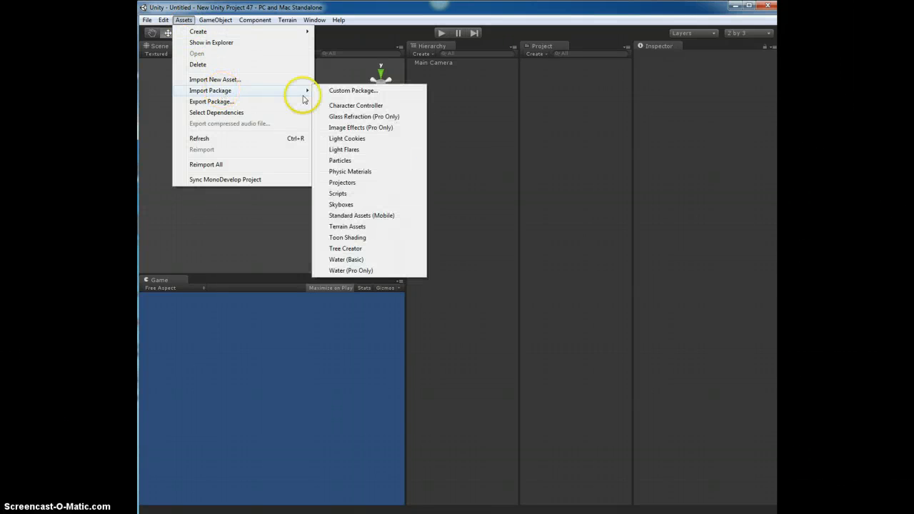
click(357, 91)
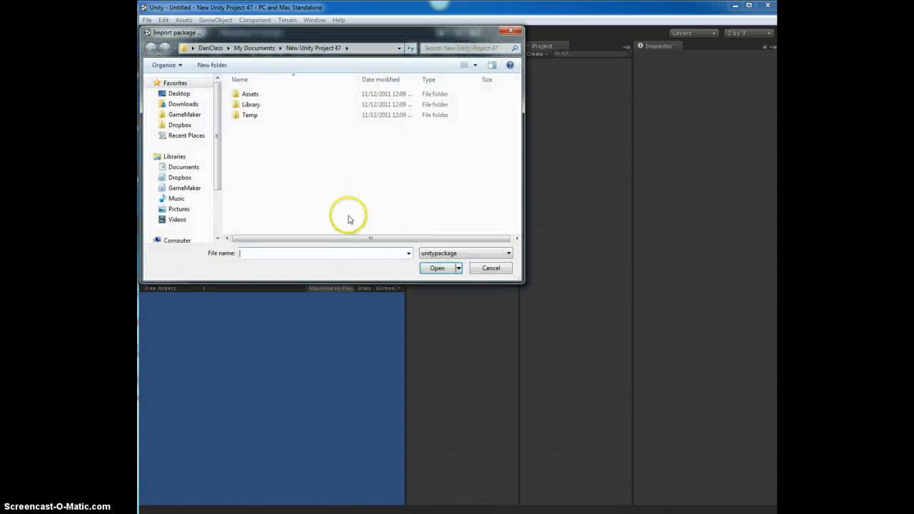
click(202, 165)
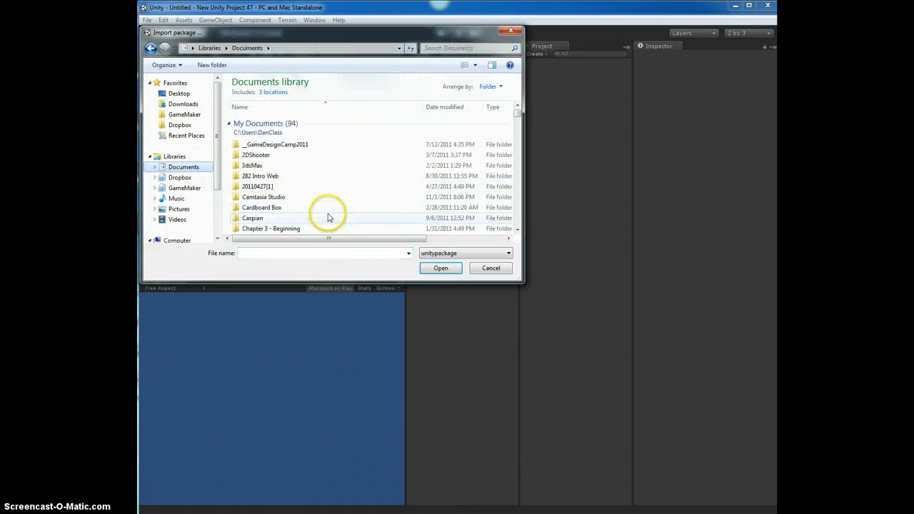
scroll(328, 217, down, 15)
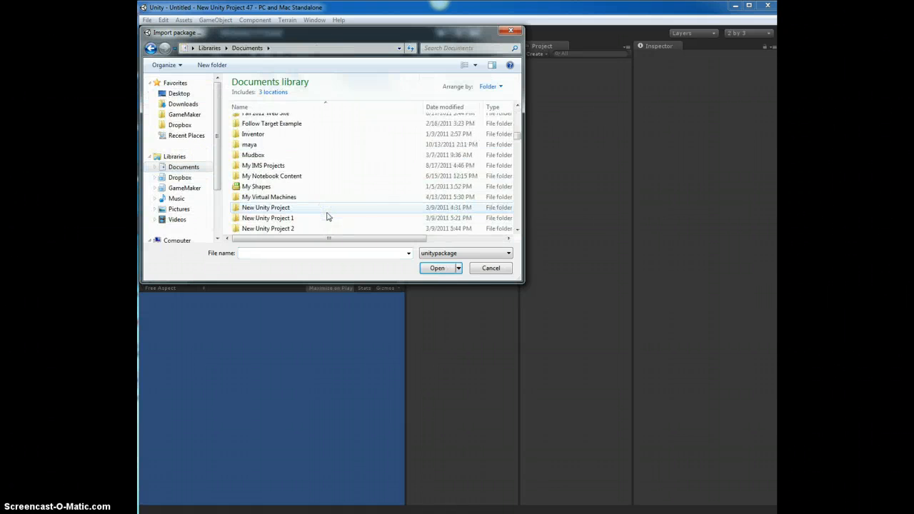
scroll(327, 217, down, 15)
scroll(327, 217, up, 20)
scroll(327, 217, down, 20)
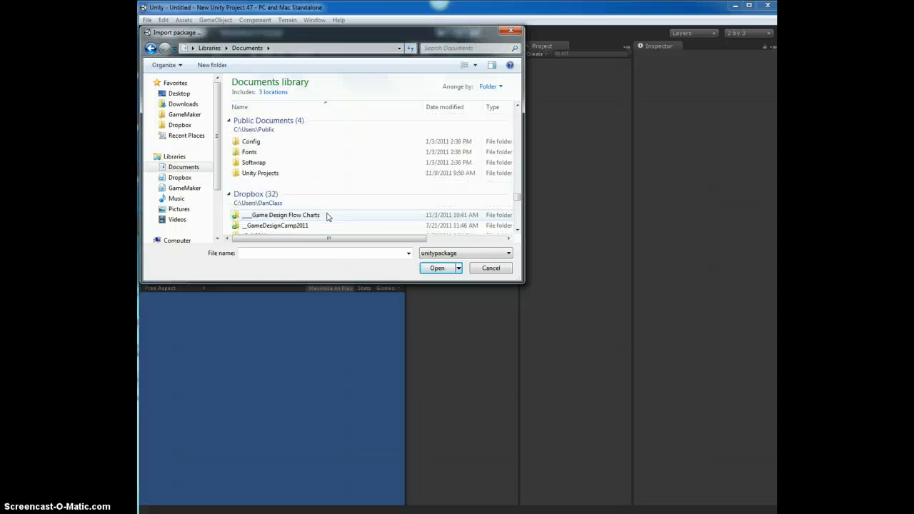
scroll(327, 217, up, 1)
click(275, 150)
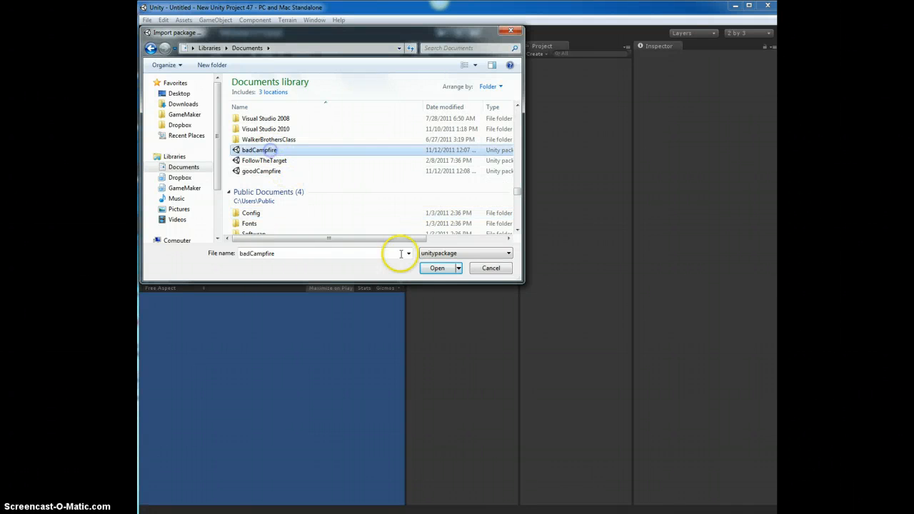
click(432, 267)
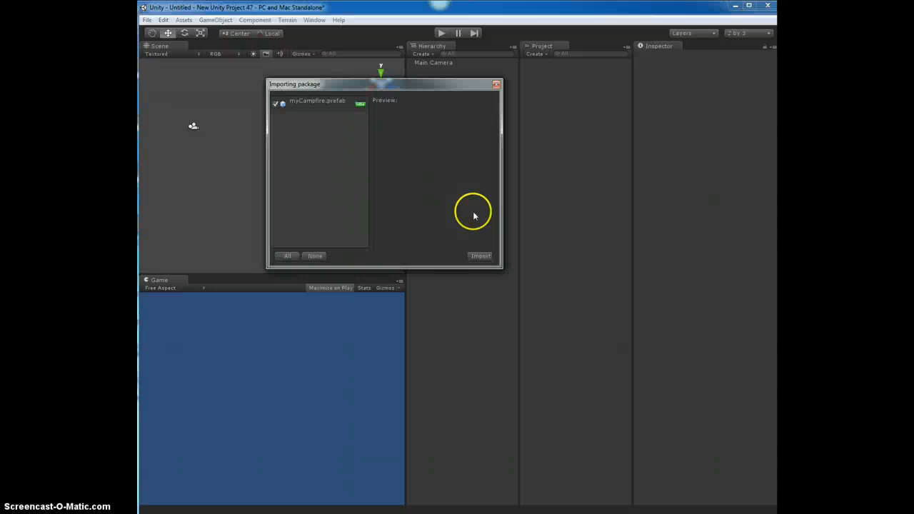
click(483, 256)
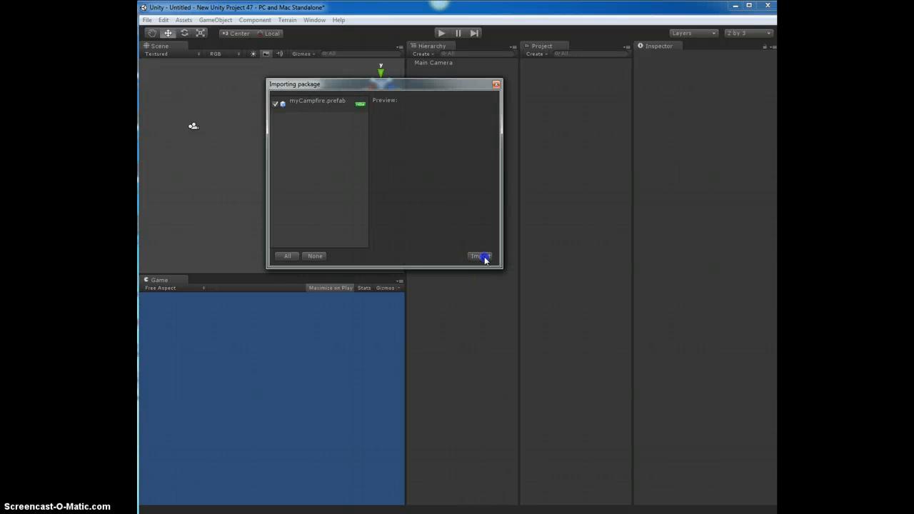
Select the imported myCampfire prefab in the project assets and place an instance of it in the scene
click(558, 64)
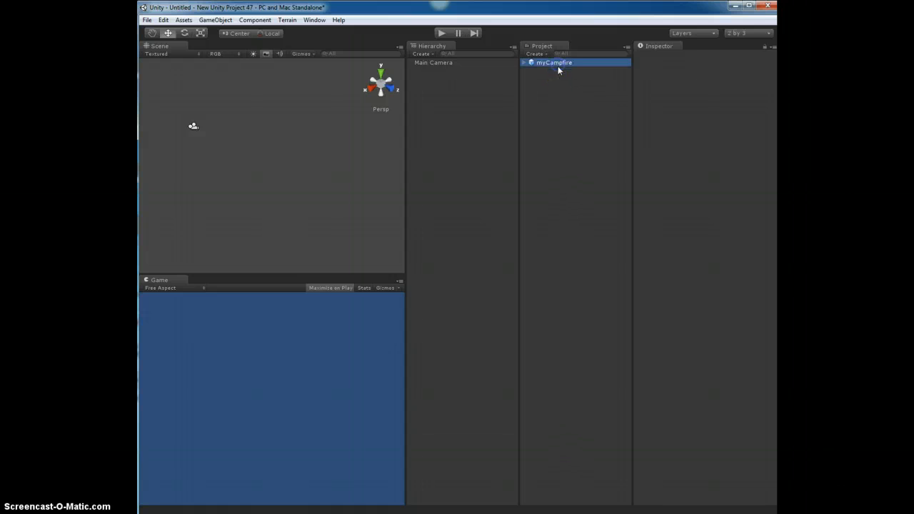
click(696, 419)
click(479, 211)
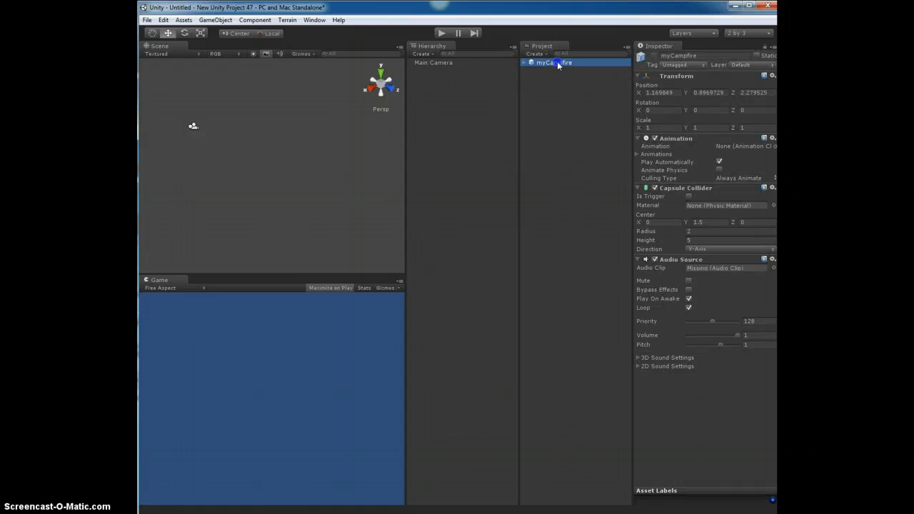
drag(430, 100, 279, 136)
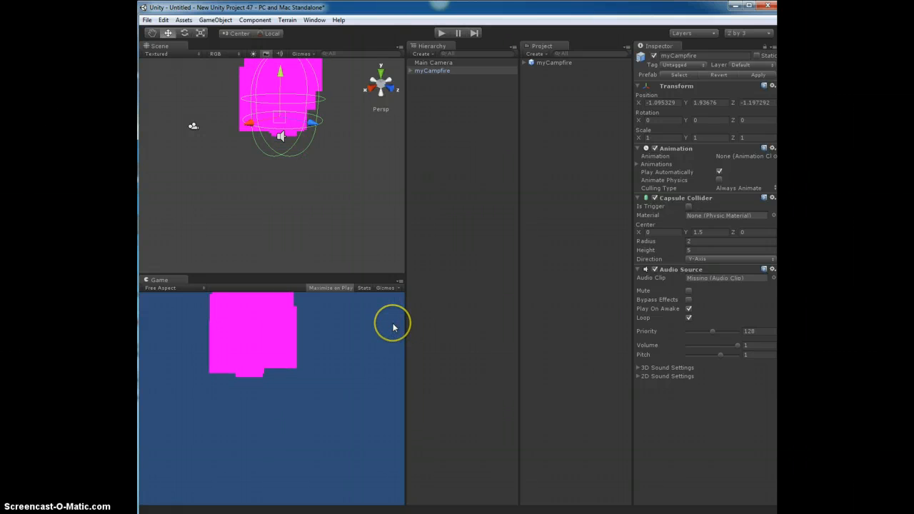
Expand the myCampfire prefab in the project assets and inspect the components of the prefab, stick6 and stick14
click(525, 63)
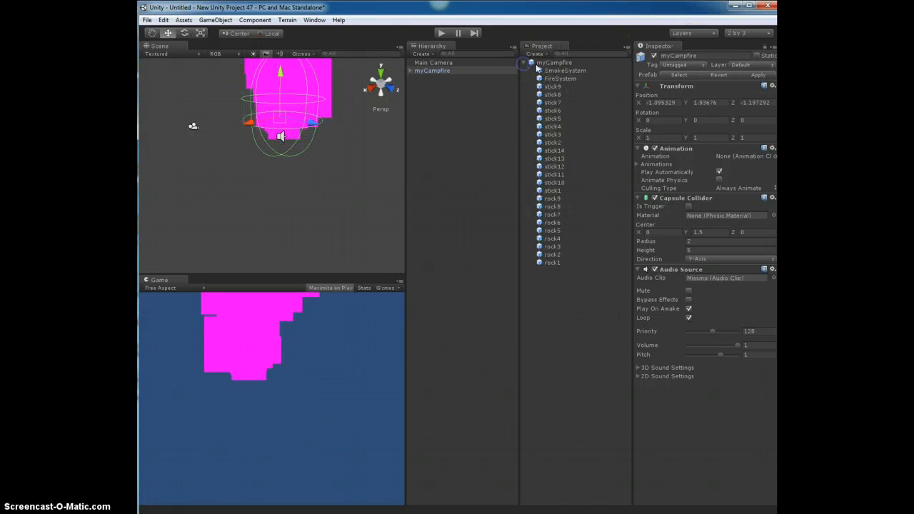
click(548, 63)
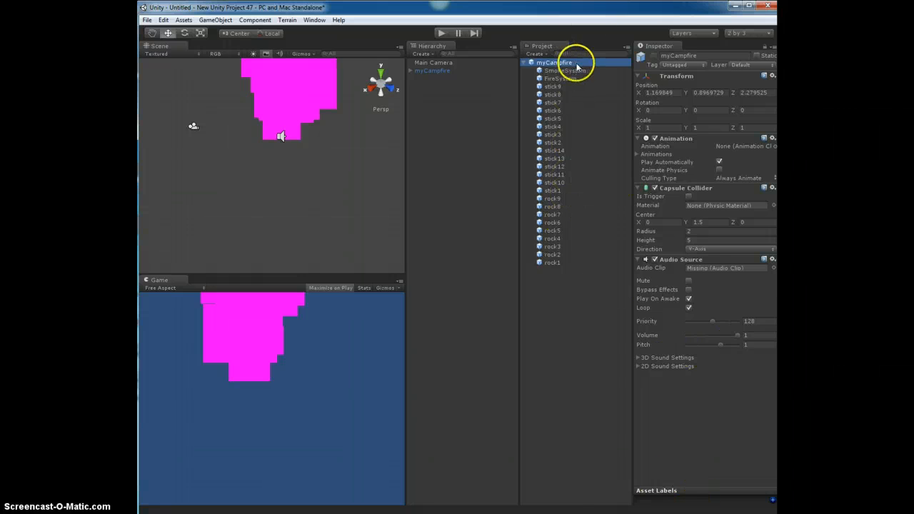
click(562, 111)
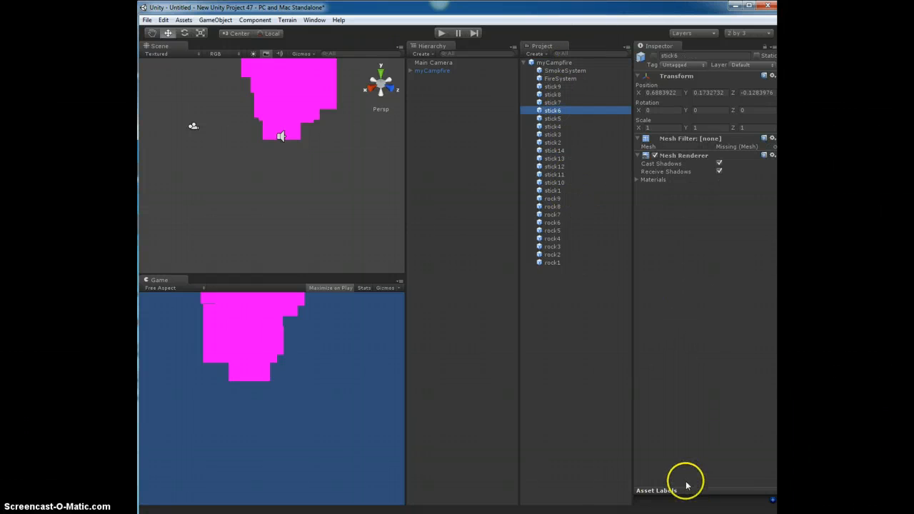
click(553, 150)
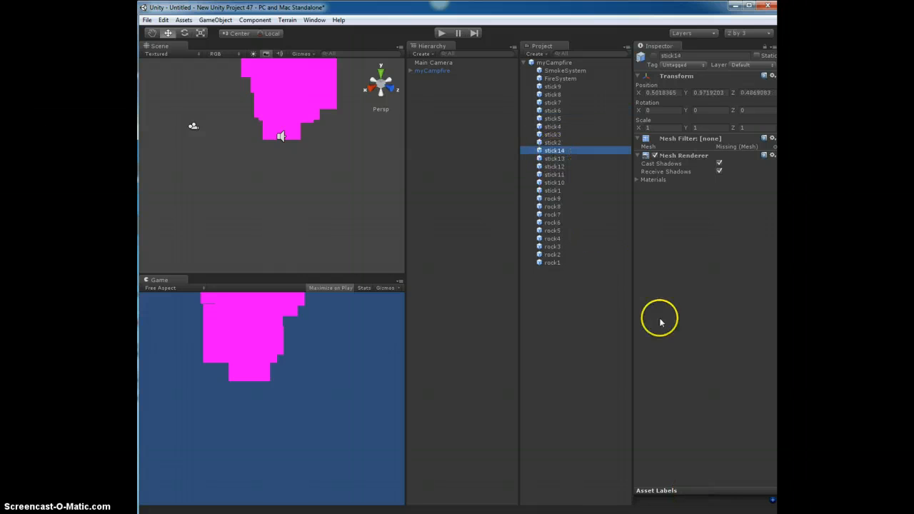
Delete the myCampfire prefab from the project assets and its instance from the scene hierarchy
click(551, 63)
key(Delete)
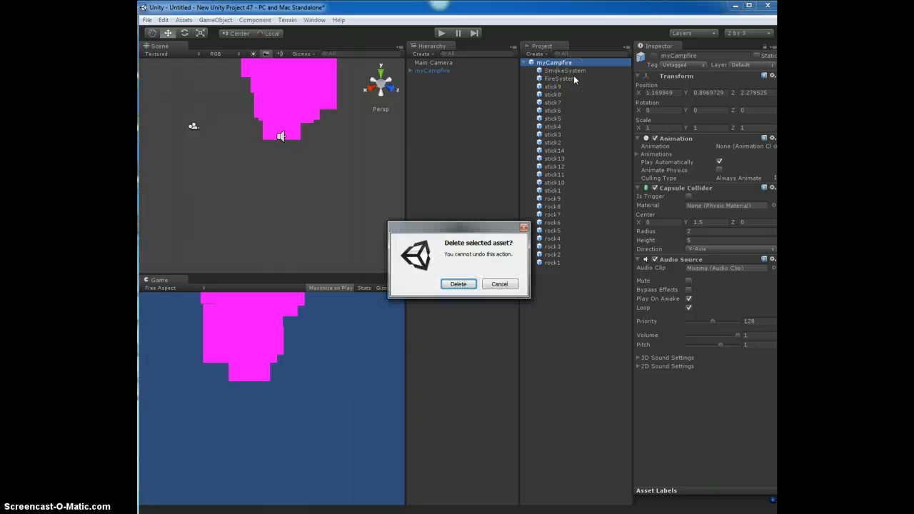
key(Return)
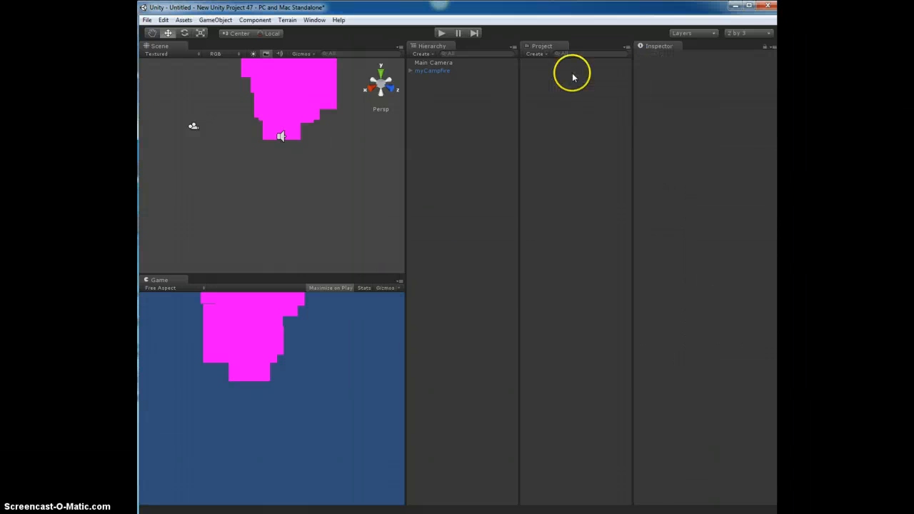
click(435, 70)
key(Delete)
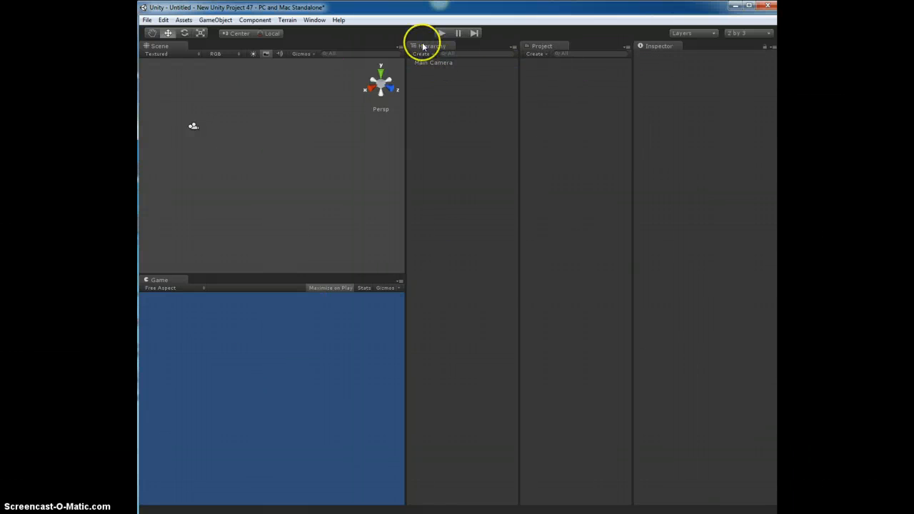
Import the custom campfire package that includes the Fire feature assets from the Documents library, keeping all its items checked
click(182, 20)
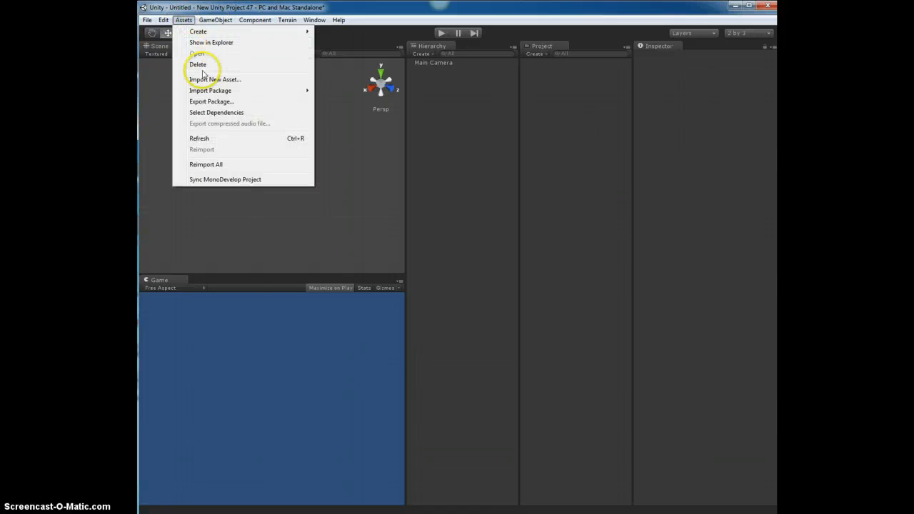
mouse_move(209, 91)
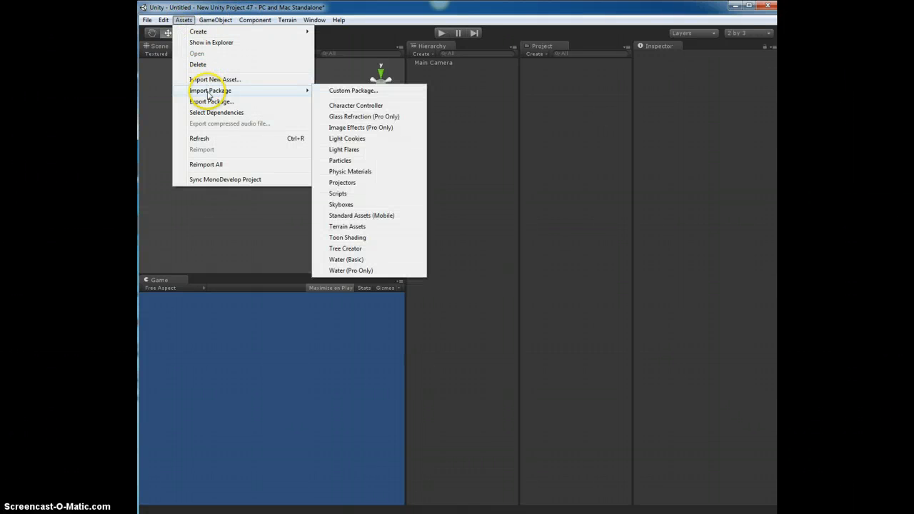
click(364, 91)
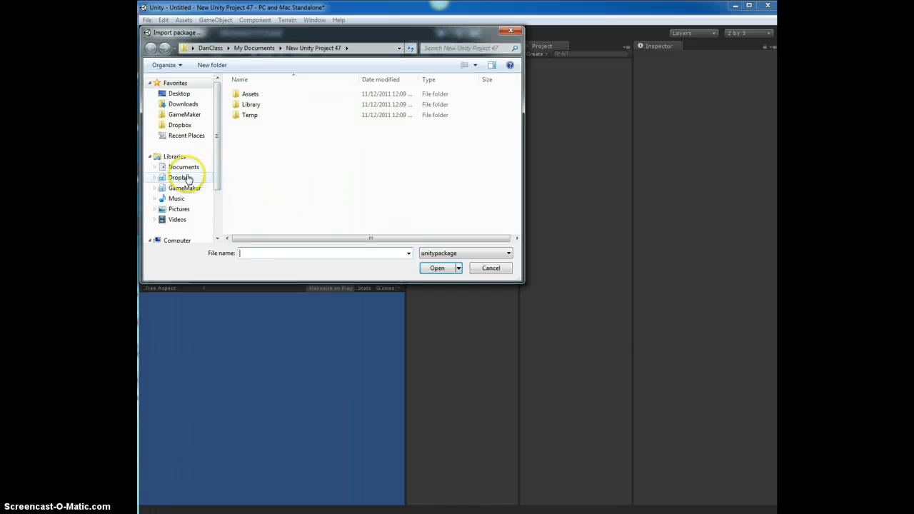
click(188, 167)
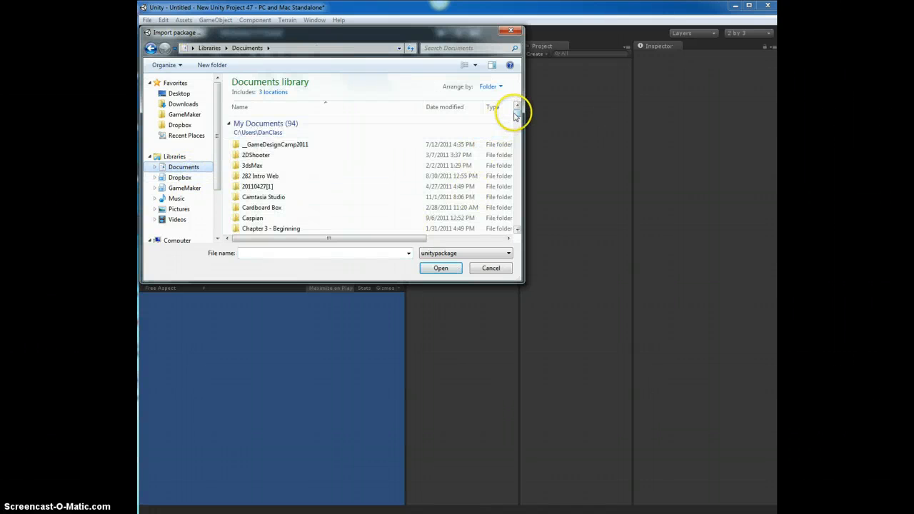
drag(516, 113, 516, 194)
double_click(284, 160)
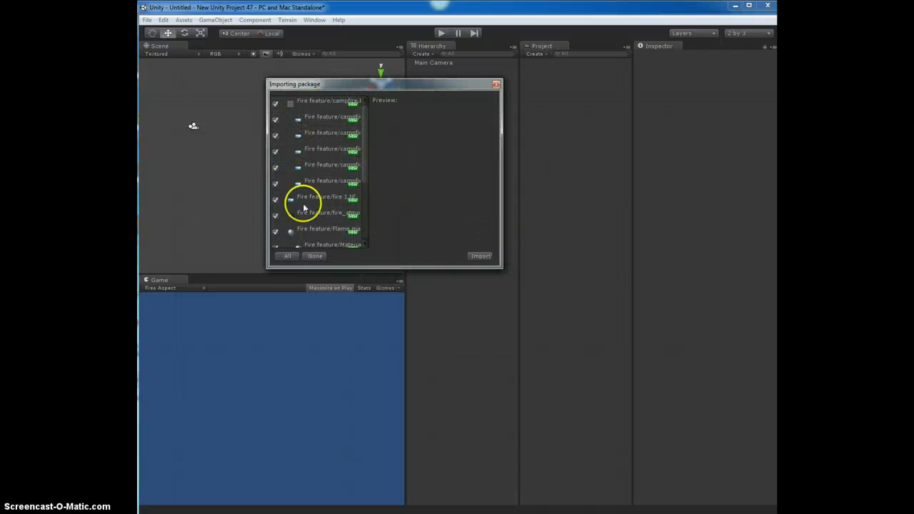
click(480, 257)
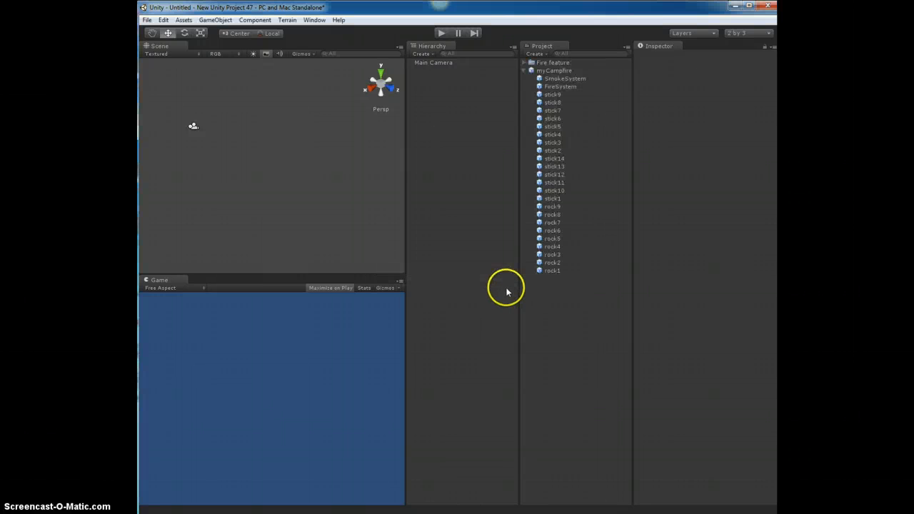
Preview the imported myCampfire prefab from another angle and place an instance of it in the scene
click(559, 71)
drag(708, 487, 691, 471)
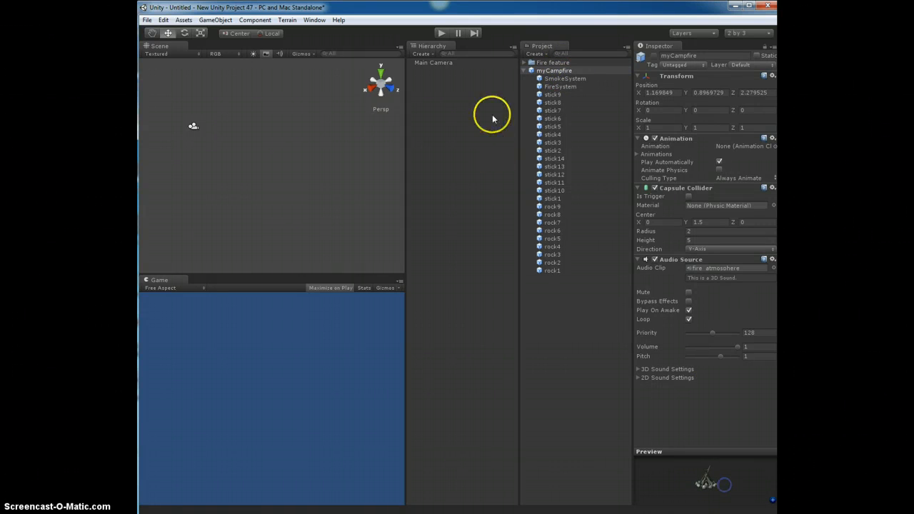
drag(534, 71, 269, 173)
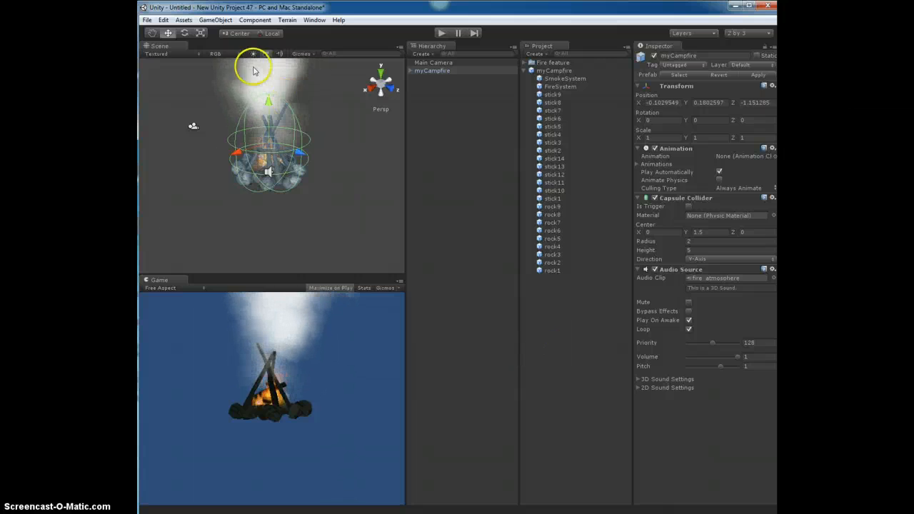
Select all the dependencies of the myCampfire instance in the project assets
click(183, 21)
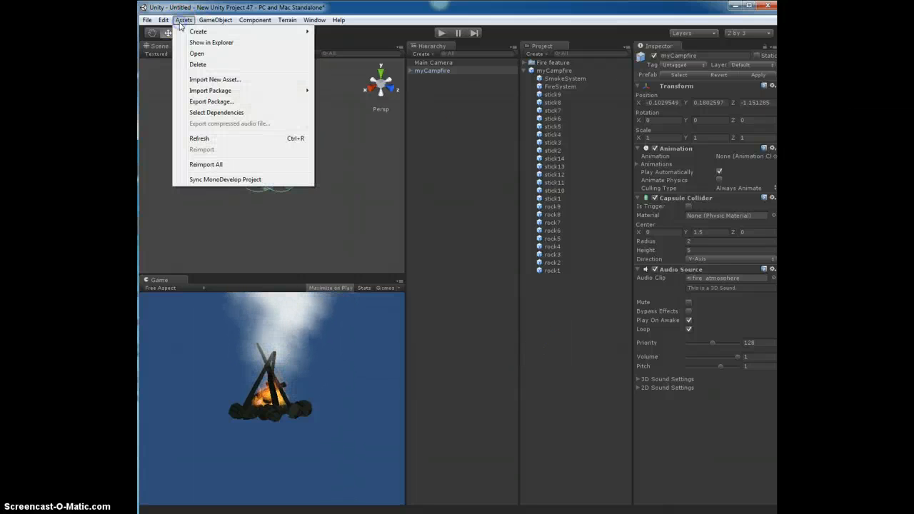
click(216, 112)
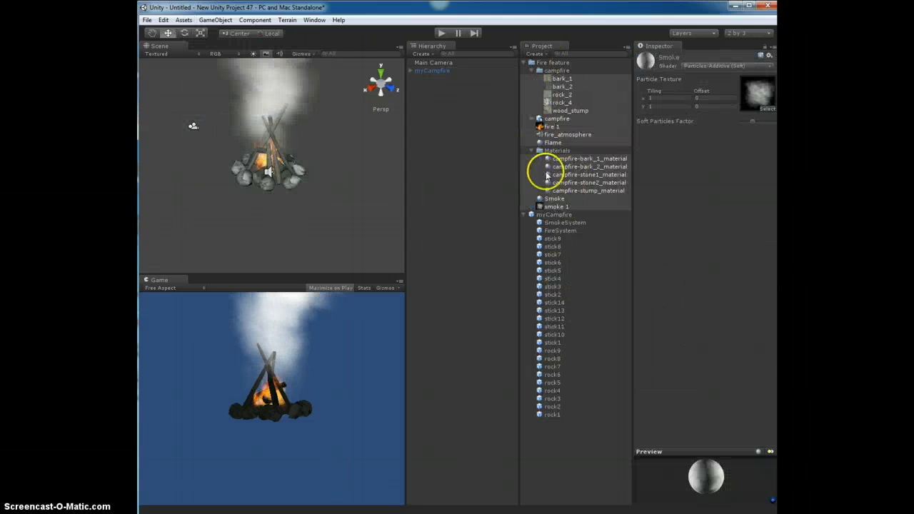
click(189, 22)
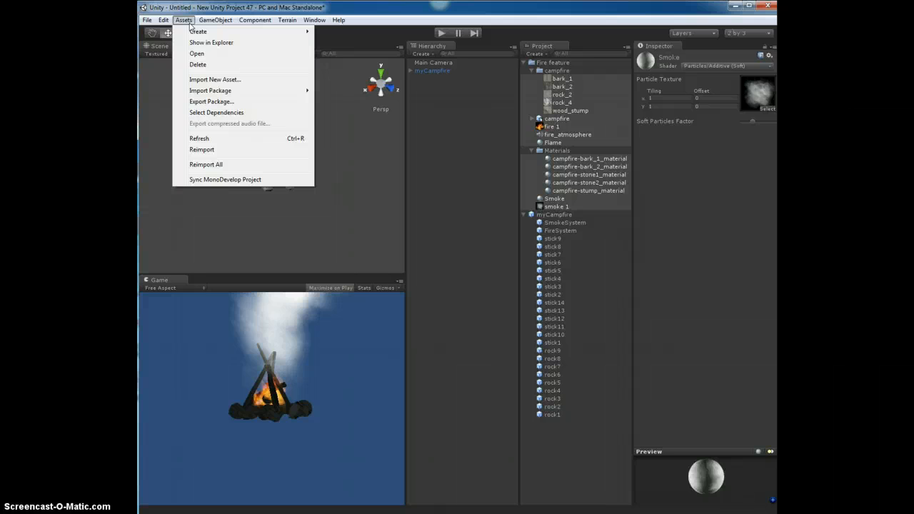
click(201, 10)
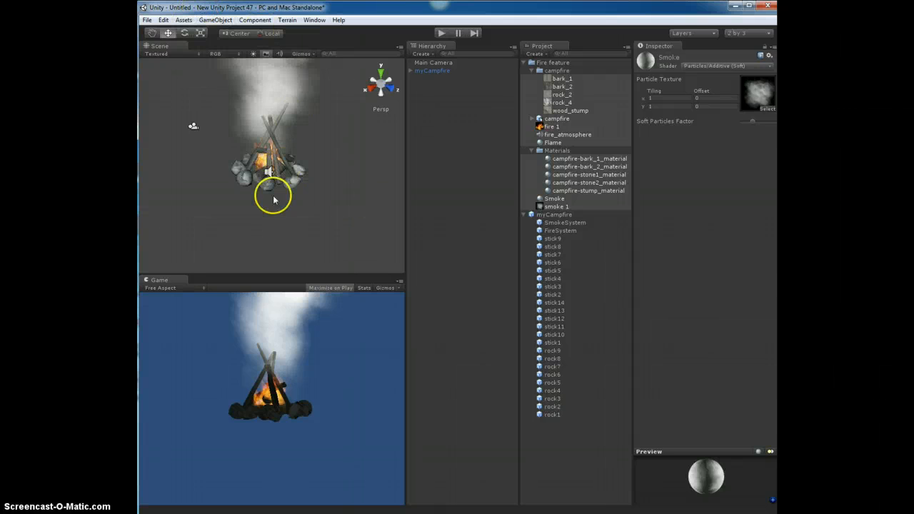
Run the scene in play mode to check the campfire's fire and smoke, and stop it
click(441, 34)
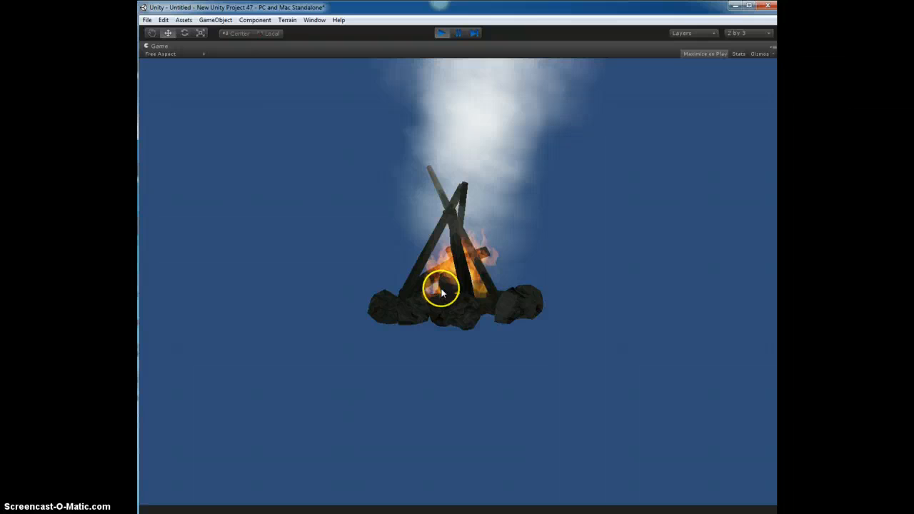
click(442, 33)
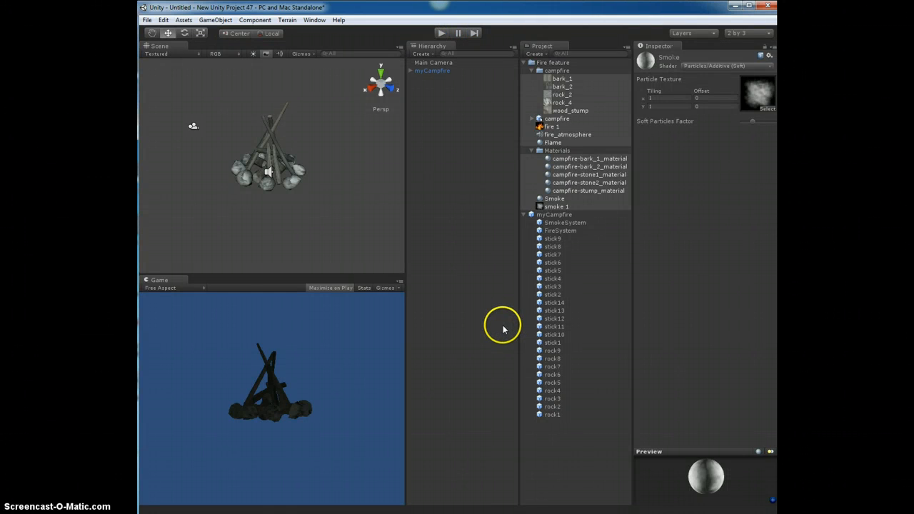